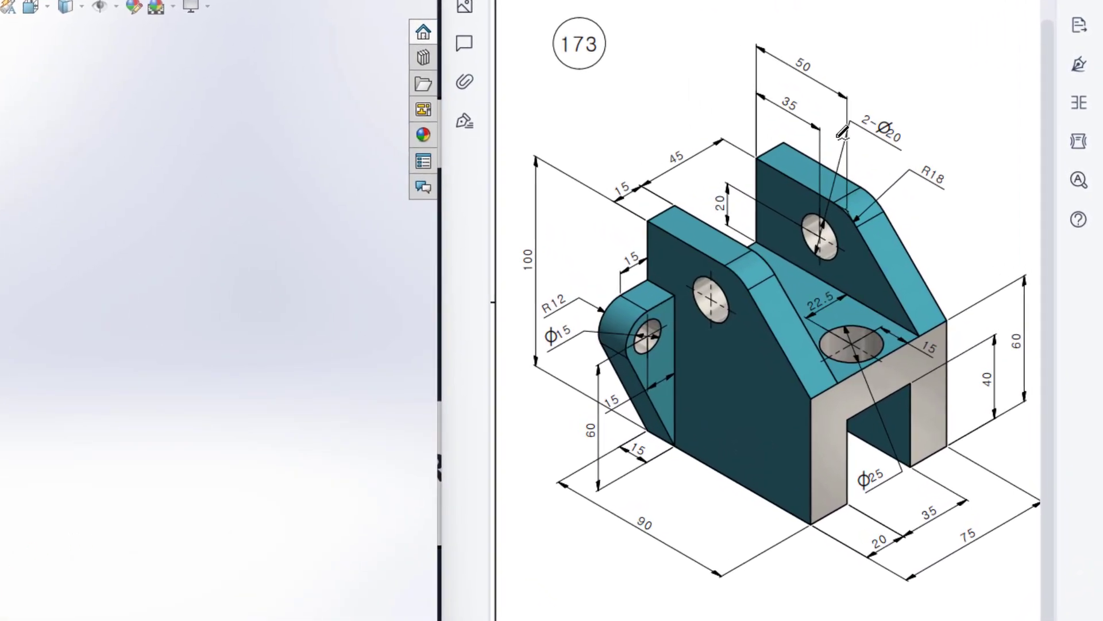
- Circle the 90, 75 and 100 dimensions in red and trace the slot, then remove the markup
{"action": "mouse_move", "coordinate": [886, 81]}
{"action": "left_mouse_down"}
{"action": "mouse_move", "coordinate": [816, 87]}
{"action": "mouse_move", "coordinate": [692, 262]}
{"action": "mouse_move", "coordinate": [738, 434]}
{"action": "mouse_move", "coordinate": [934, 308]}
{"action": "mouse_move", "coordinate": [888, 91]}
{"action": "mouse_move", "coordinate": [852, 84]}
{"action": "left_mouse_up"}
{"action": "key", "text": "ctrl+z"}
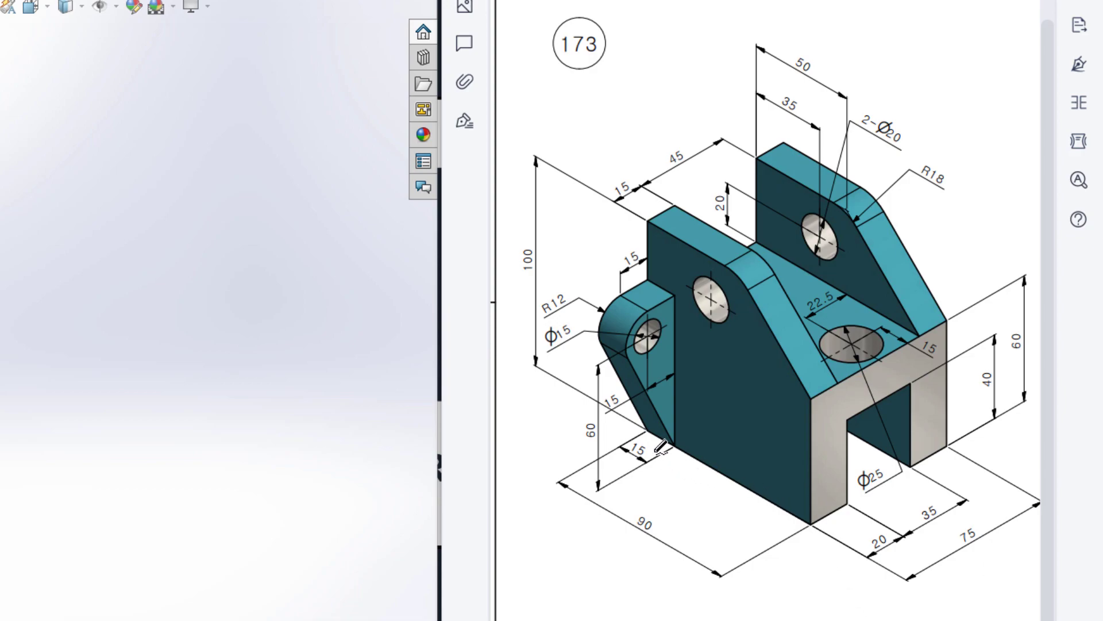
{"action": "mouse_move", "coordinate": [650, 432]}
{"action": "left_mouse_down"}
{"action": "mouse_move", "coordinate": [816, 521]}
{"action": "mouse_move", "coordinate": [948, 444]}
{"action": "mouse_move", "coordinate": [786, 330]}
{"action": "mouse_move", "coordinate": [661, 443]}
{"action": "left_mouse_up"}
{"action": "left_click_drag", "start_coordinate": [654, 507], "coordinate": [667, 527]}
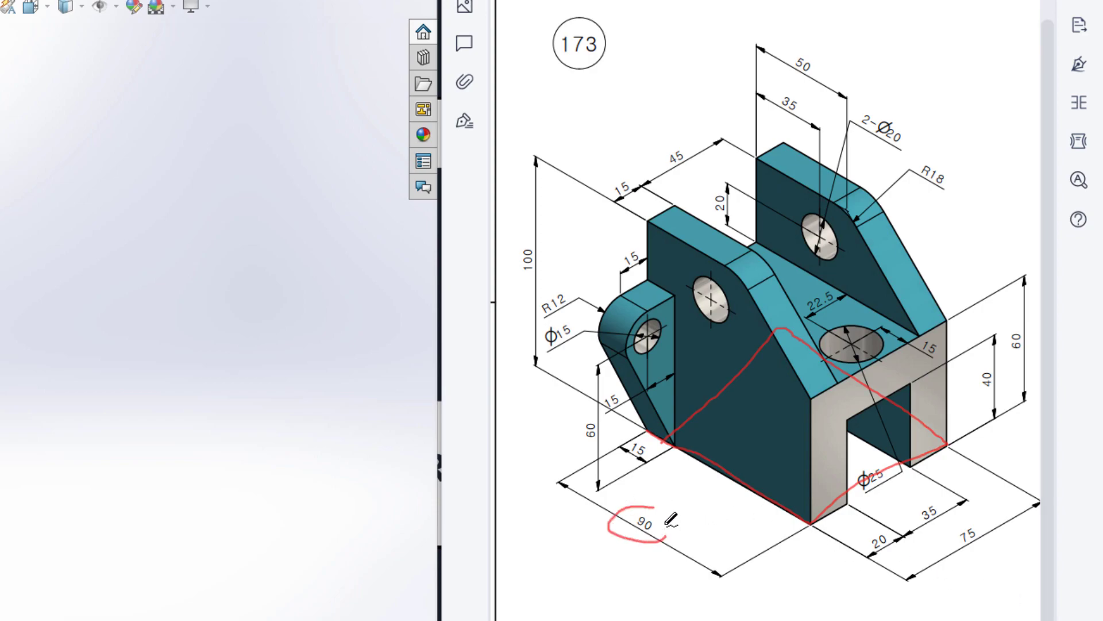
{"action": "mouse_move", "coordinate": [958, 525]}
{"action": "left_mouse_down"}
{"action": "mouse_move", "coordinate": [989, 547]}
{"action": "mouse_move", "coordinate": [976, 520]}
{"action": "left_mouse_up"}
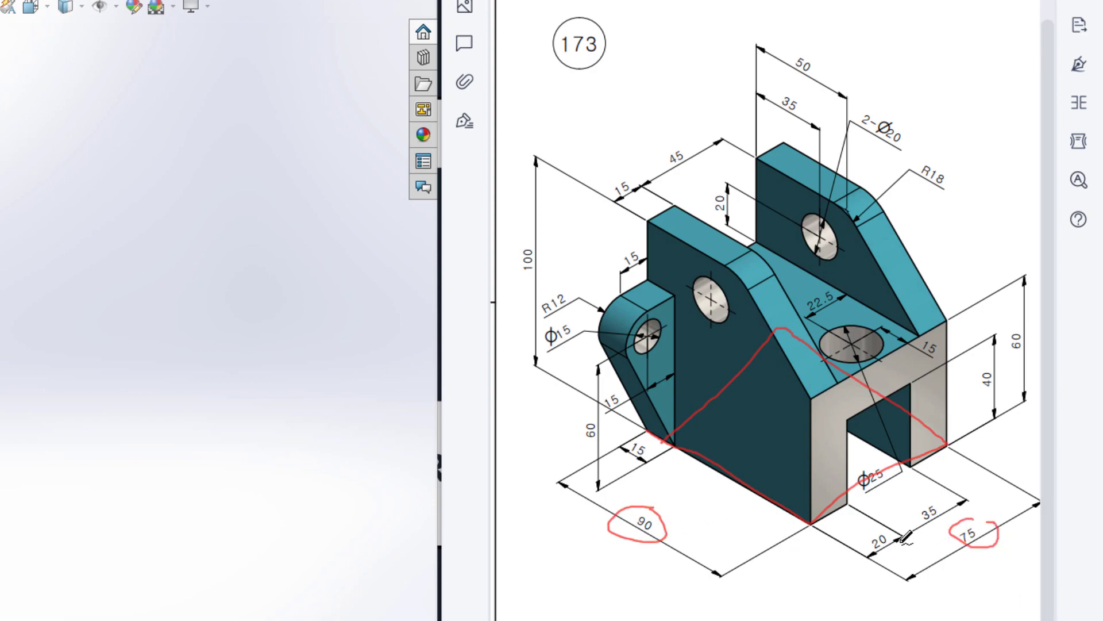
{"action": "mouse_move", "coordinate": [539, 241]}
{"action": "left_mouse_down"}
{"action": "mouse_move", "coordinate": [509, 281]}
{"action": "mouse_move", "coordinate": [548, 253]}
{"action": "left_mouse_up"}
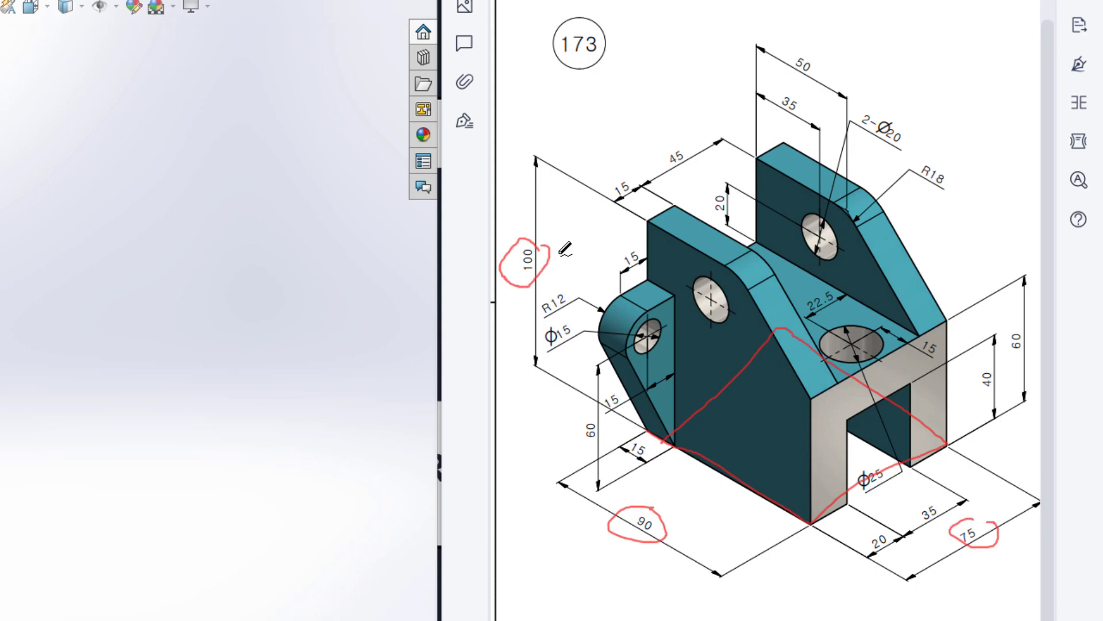
{"action": "mouse_move", "coordinate": [845, 501]}
{"action": "left_mouse_down"}
{"action": "mouse_move", "coordinate": [831, 416]}
{"action": "mouse_move", "coordinate": [905, 391]}
{"action": "mouse_move", "coordinate": [912, 458]}
{"action": "left_mouse_up"}
{"action": "mouse_move", "coordinate": [691, 201]}
{"action": "left_mouse_down"}
{"action": "mouse_move", "coordinate": [716, 271]}
{"action": "mouse_move", "coordinate": [771, 247]}
{"action": "mouse_move", "coordinate": [751, 161]}
{"action": "mouse_move", "coordinate": [639, 219]}
{"action": "left_mouse_up"}
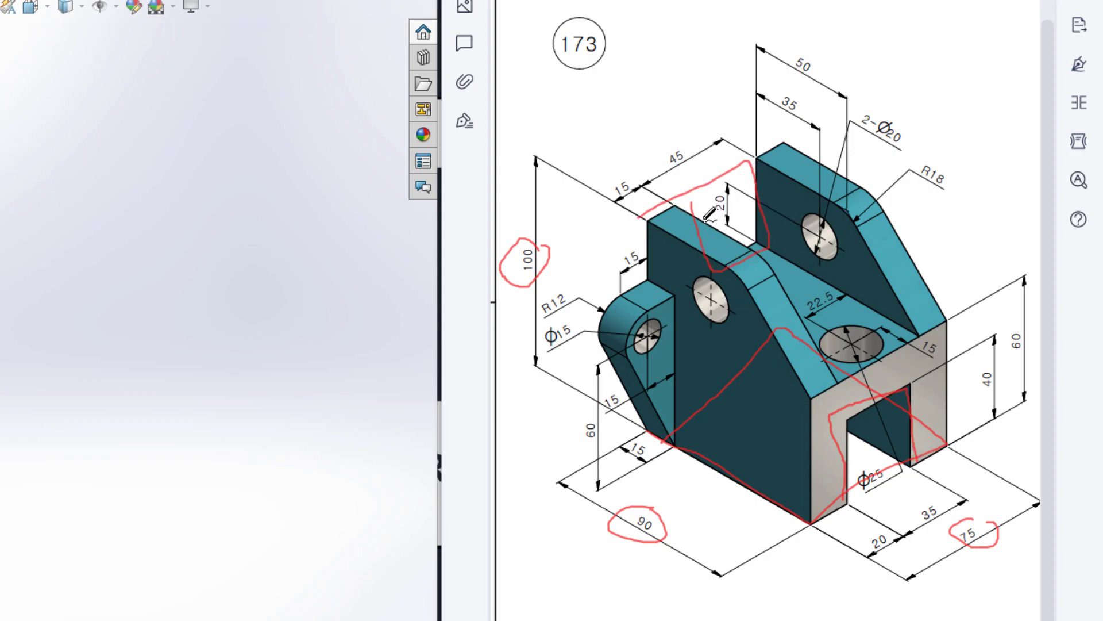
{"action": "key", "text": "ctrl+z"}
{"action": "key", "text": "ctrl+z"}
{"action": "key", "text": "ctrl+z"}
{"action": "key", "text": "ctrl+z"}
{"action": "key", "text": "ctrl+z"}
{"action": "key", "text": "ctrl+z"}
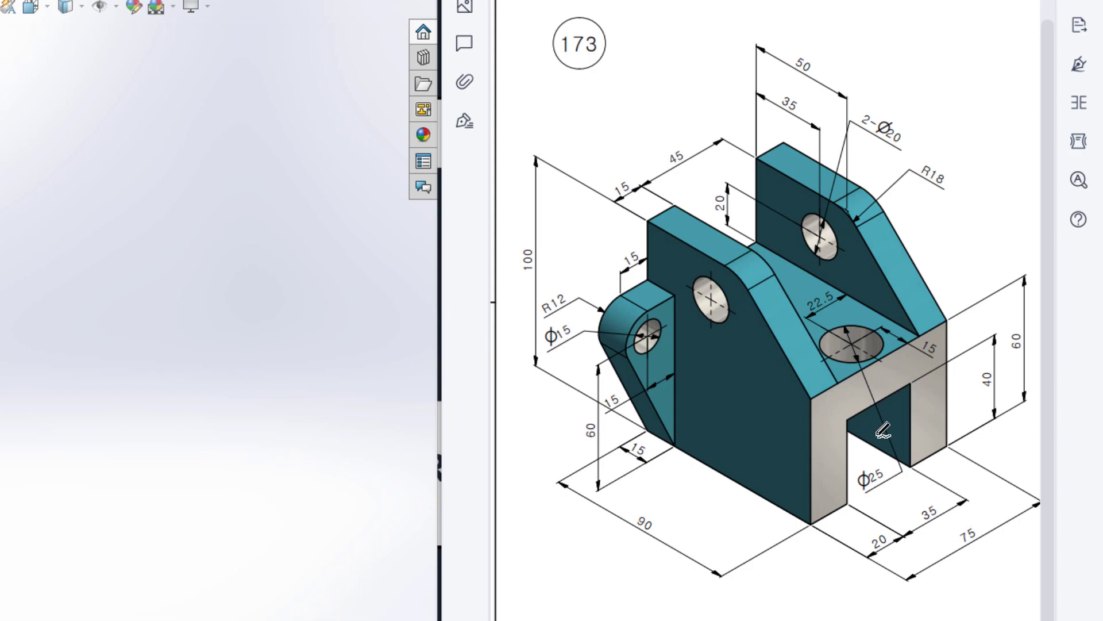
- Mark the slot outline in red, circling its 40 and 35 dimensions
{"action": "left_click_drag", "start_coordinate": [883, 475], "coordinate": [874, 419]}
{"action": "left_click_drag", "start_coordinate": [982, 364], "coordinate": [1007, 372]}
{"action": "mouse_move", "coordinate": [938, 501]}
{"action": "left_mouse_down"}
{"action": "mouse_move", "coordinate": [914, 515]}
{"action": "mouse_move", "coordinate": [944, 508]}
{"action": "left_mouse_up"}
{"action": "mouse_move", "coordinate": [874, 454]}
{"action": "left_mouse_down"}
{"action": "mouse_move", "coordinate": [860, 454]}
{"action": "mouse_move", "coordinate": [915, 429]}
{"action": "mouse_move", "coordinate": [863, 454]}
{"action": "mouse_move", "coordinate": [850, 434]}
{"action": "mouse_move", "coordinate": [855, 497]}
{"action": "left_mouse_up"}
{"action": "mouse_move", "coordinate": [911, 384]}
{"action": "left_mouse_down"}
{"action": "mouse_move", "coordinate": [914, 463]}
{"action": "mouse_move", "coordinate": [855, 490]}
{"action": "left_mouse_up"}
{"action": "left_click_drag", "start_coordinate": [913, 385], "coordinate": [851, 418]}
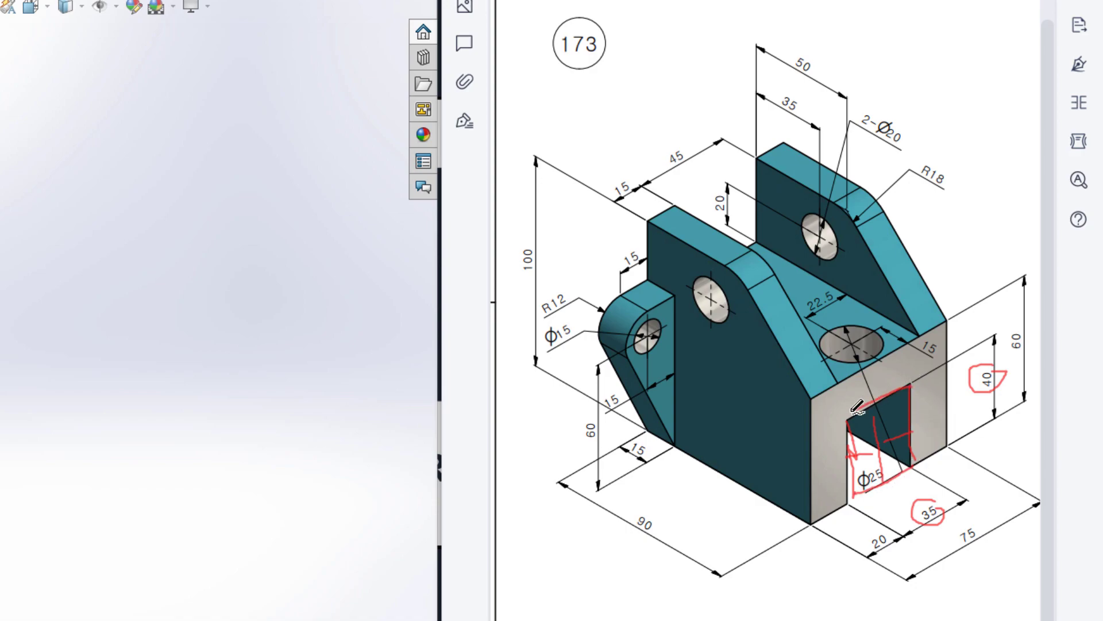
{"action": "mouse_move", "coordinate": [812, 291]}
{"action": "left_mouse_down"}
{"action": "mouse_move", "coordinate": [849, 377]}
{"action": "mouse_move", "coordinate": [911, 347]}
{"action": "mouse_move", "coordinate": [913, 311]}
{"action": "mouse_move", "coordinate": [884, 252]}
{"action": "mouse_move", "coordinate": [810, 288]}
{"action": "left_mouse_up"}
{"action": "key", "text": "ctrl+z"}
- Circle the 60, 100 and 45 dimensions in red and mark the rib faces
{"action": "left_click_drag", "start_coordinate": [873, 358], "coordinate": [862, 287]}
{"action": "left_click_drag", "start_coordinate": [1023, 323], "coordinate": [1004, 324]}
{"action": "mouse_move", "coordinate": [536, 238]}
{"action": "left_mouse_down"}
{"action": "mouse_move", "coordinate": [520, 238]}
{"action": "mouse_move", "coordinate": [543, 264]}
{"action": "left_mouse_up"}
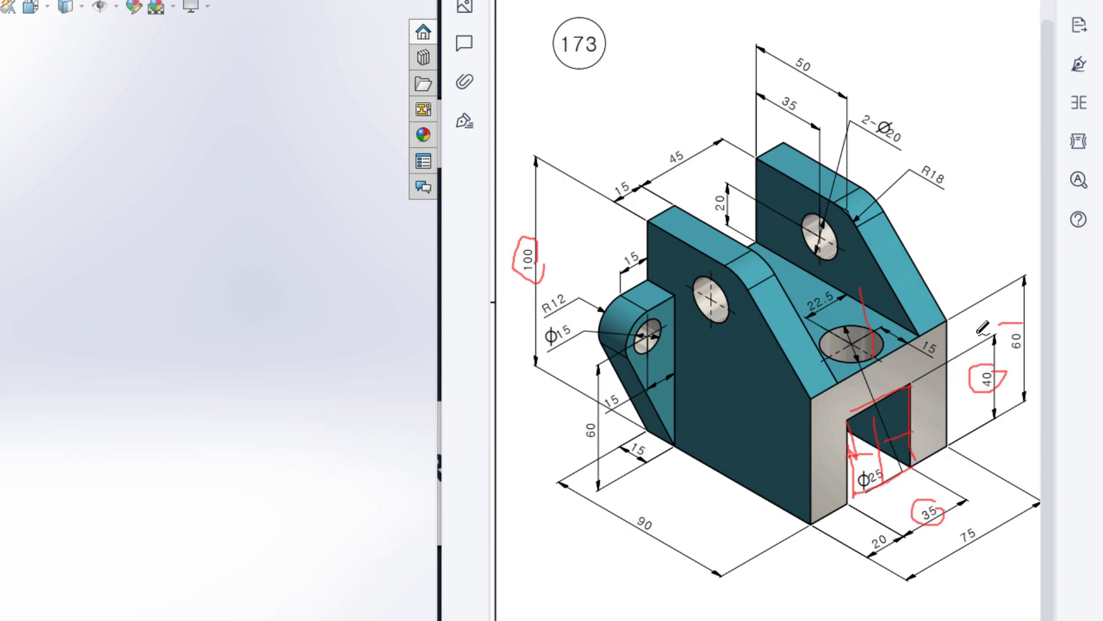
{"action": "mouse_move", "coordinate": [1020, 321]}
{"action": "left_mouse_down"}
{"action": "mouse_move", "coordinate": [1018, 348]}
{"action": "mouse_move", "coordinate": [1024, 322]}
{"action": "left_mouse_up"}
{"action": "left_click_drag", "start_coordinate": [876, 357], "coordinate": [860, 289]}
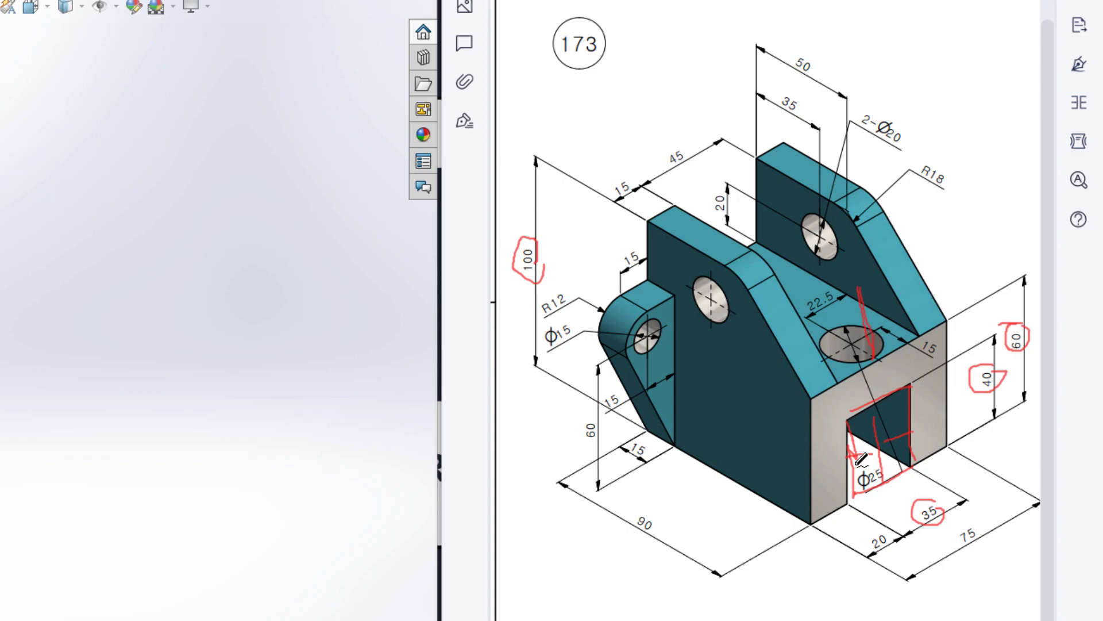
{"action": "mouse_move", "coordinate": [689, 139]}
{"action": "left_mouse_down"}
{"action": "mouse_move", "coordinate": [648, 164]}
{"action": "mouse_move", "coordinate": [687, 176]}
{"action": "mouse_move", "coordinate": [678, 138]}
{"action": "left_mouse_up"}
{"action": "left_click_drag", "start_coordinate": [839, 384], "coordinate": [822, 289]}
{"action": "left_click_drag", "start_coordinate": [921, 333], "coordinate": [897, 256]}
- Draw red arrows linking the lower bore to the upper holes, then clear the markup
{"action": "left_click_drag", "start_coordinate": [874, 318], "coordinate": [903, 308]}
{"action": "mouse_move", "coordinate": [831, 336]}
{"action": "left_mouse_down"}
{"action": "mouse_move", "coordinate": [849, 326]}
{"action": "mouse_move", "coordinate": [830, 339]}
{"action": "mouse_move", "coordinate": [823, 290]}
{"action": "mouse_move", "coordinate": [882, 276]}
{"action": "left_mouse_up"}
{"action": "left_click_drag", "start_coordinate": [844, 375], "coordinate": [936, 329]}
{"action": "mouse_move", "coordinate": [850, 415]}
{"action": "left_mouse_down"}
{"action": "mouse_move", "coordinate": [702, 307]}
{"action": "mouse_move", "coordinate": [707, 333]}
{"action": "mouse_move", "coordinate": [747, 320]}
{"action": "left_mouse_up"}
{"action": "mouse_move", "coordinate": [827, 293]}
{"action": "left_mouse_down"}
{"action": "mouse_move", "coordinate": [727, 210]}
{"action": "mouse_move", "coordinate": [681, 176]}
{"action": "mouse_move", "coordinate": [674, 190]}
{"action": "mouse_move", "coordinate": [676, 176]}
{"action": "mouse_move", "coordinate": [704, 178]}
{"action": "left_mouse_up"}
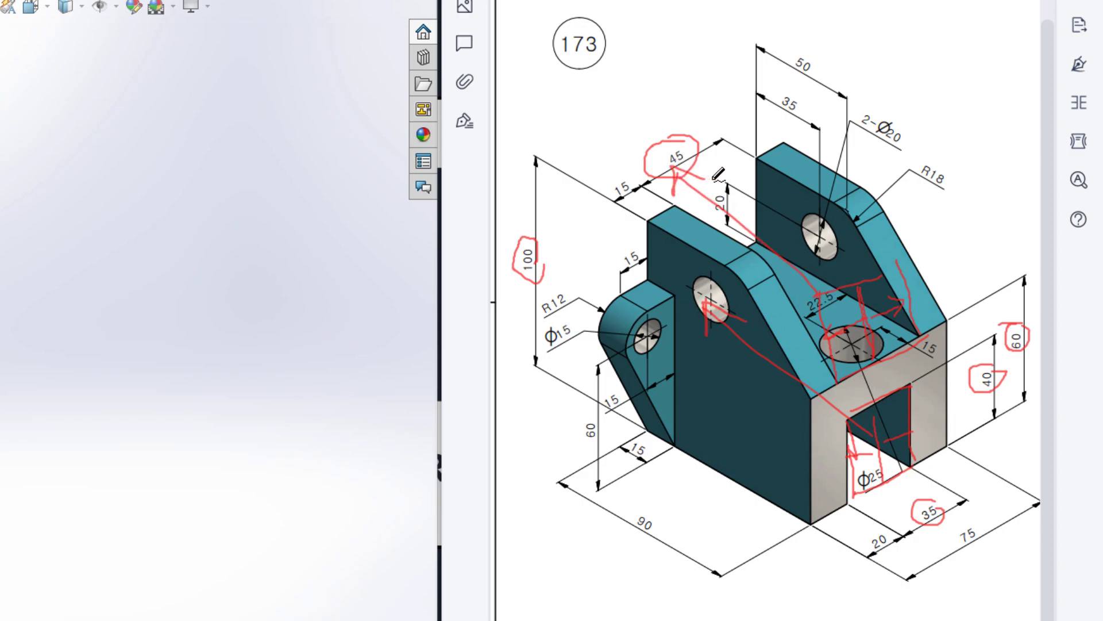
{"action": "key", "text": "ctrl+z"}
{"action": "key", "text": "ctrl+z"}
{"action": "key", "text": "ctrl+z"}
{"action": "key", "text": "ctrl+z"}
{"action": "key", "text": "ctrl+z"}
{"action": "key", "text": "ctrl+z"}
{"action": "key", "text": "ctrl+z"}
{"action": "key", "text": "ctrl+z"}
{"action": "key", "text": "ctrl+z"}
{"action": "key", "text": "ctrl+z"}
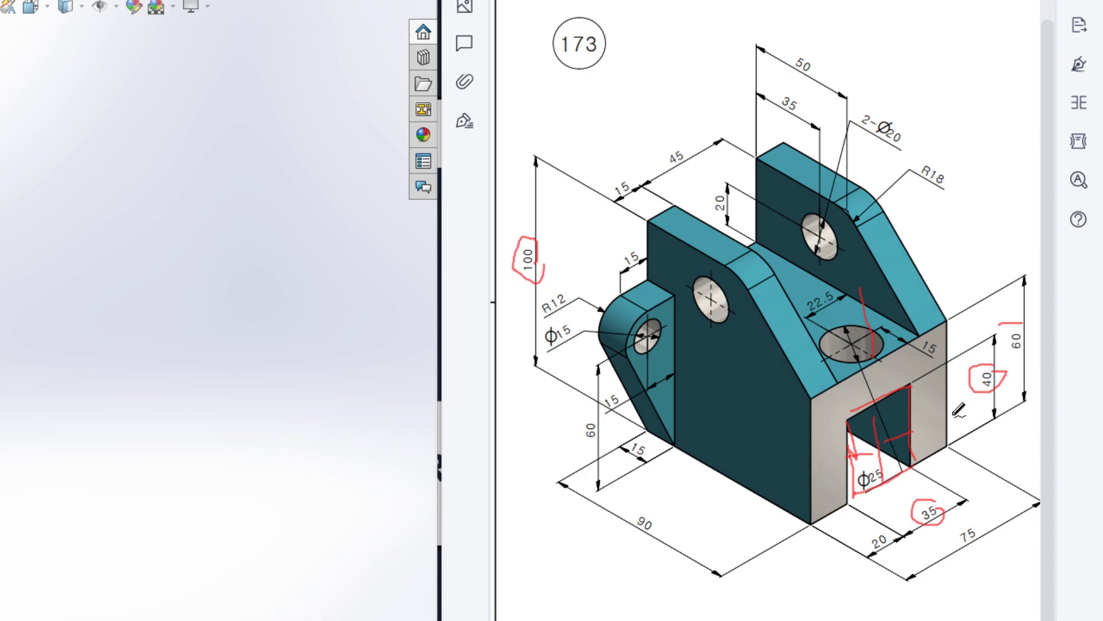
{"action": "key", "text": "Escape"}
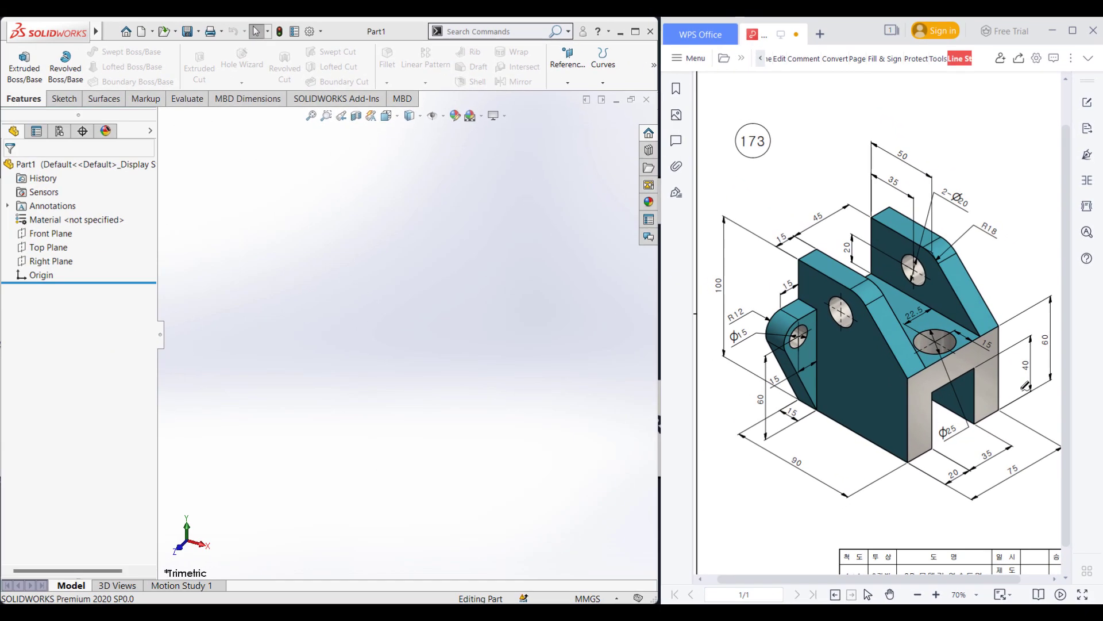
- Sketch a 90 × 75 centre rectangle at the origin on the Top Plane
{"action": "left_click", "coordinate": [54, 247]}
{"action": "right_click", "coordinate": [55, 247]}
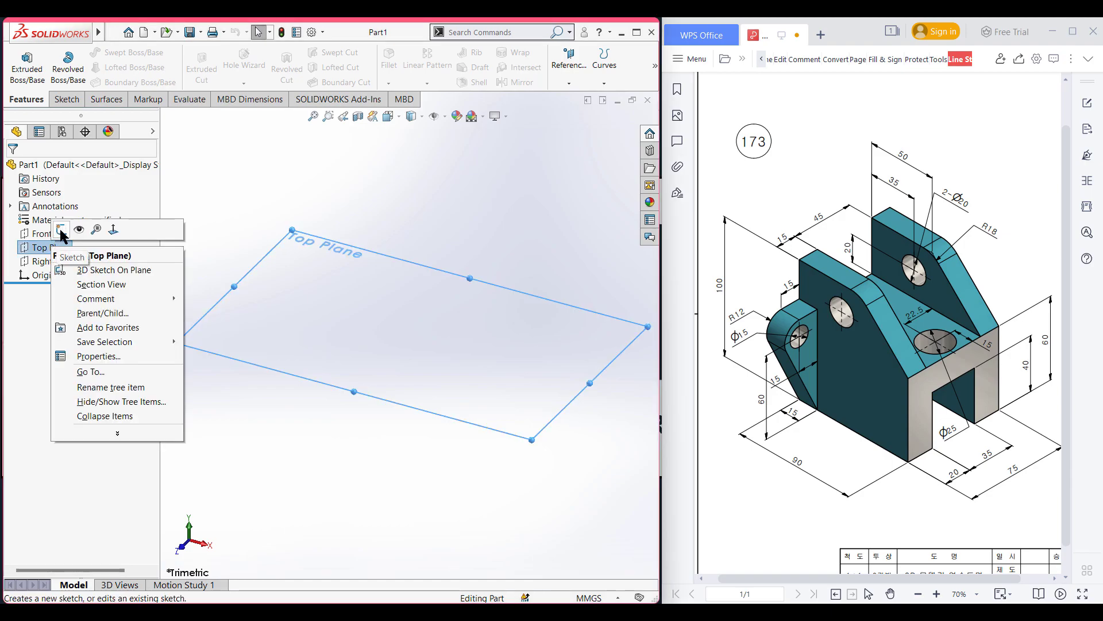
{"action": "left_click", "coordinate": [62, 230]}
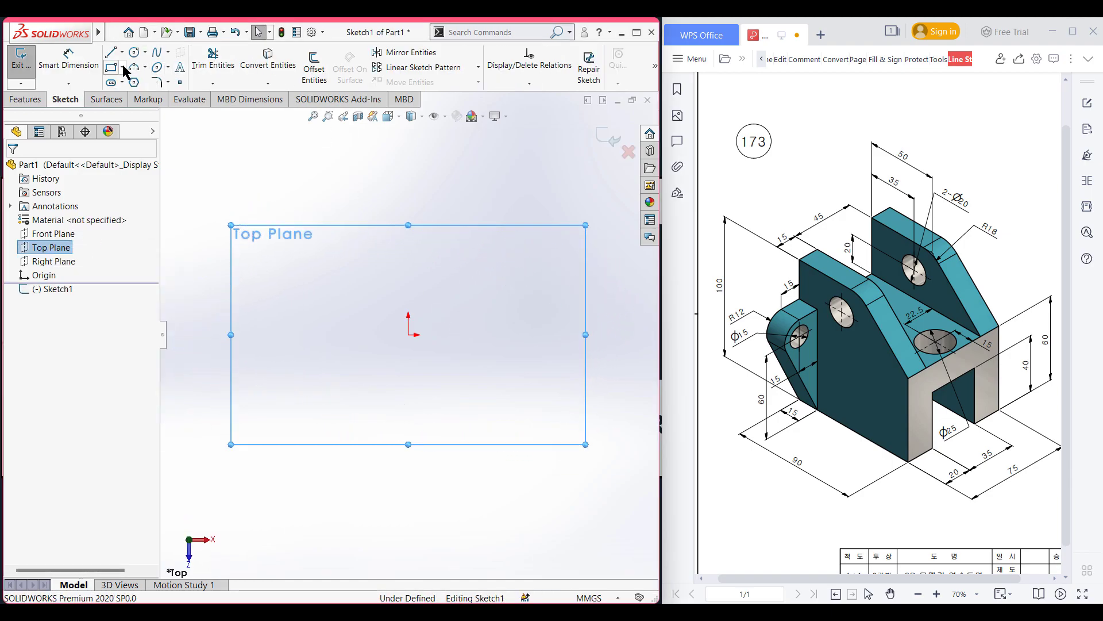
{"action": "left_click", "coordinate": [123, 67]}
{"action": "left_click", "coordinate": [138, 100]}
{"action": "left_click", "coordinate": [408, 335]}
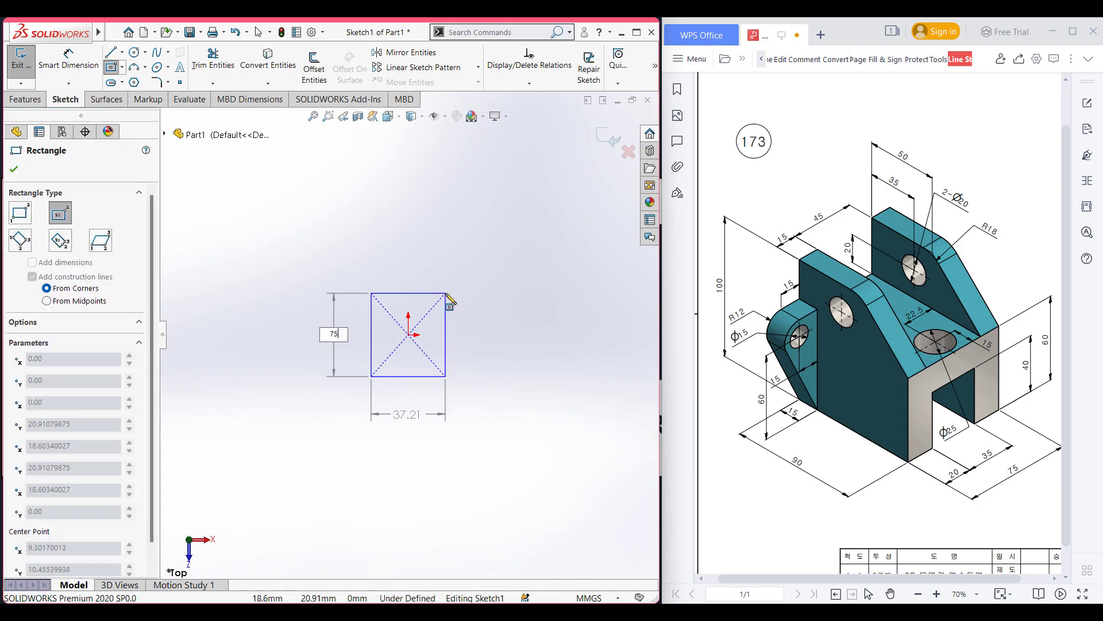
{"action": "type", "text": "75"}
{"action": "key", "text": "Return"}
{"action": "key", "text": "Return"}
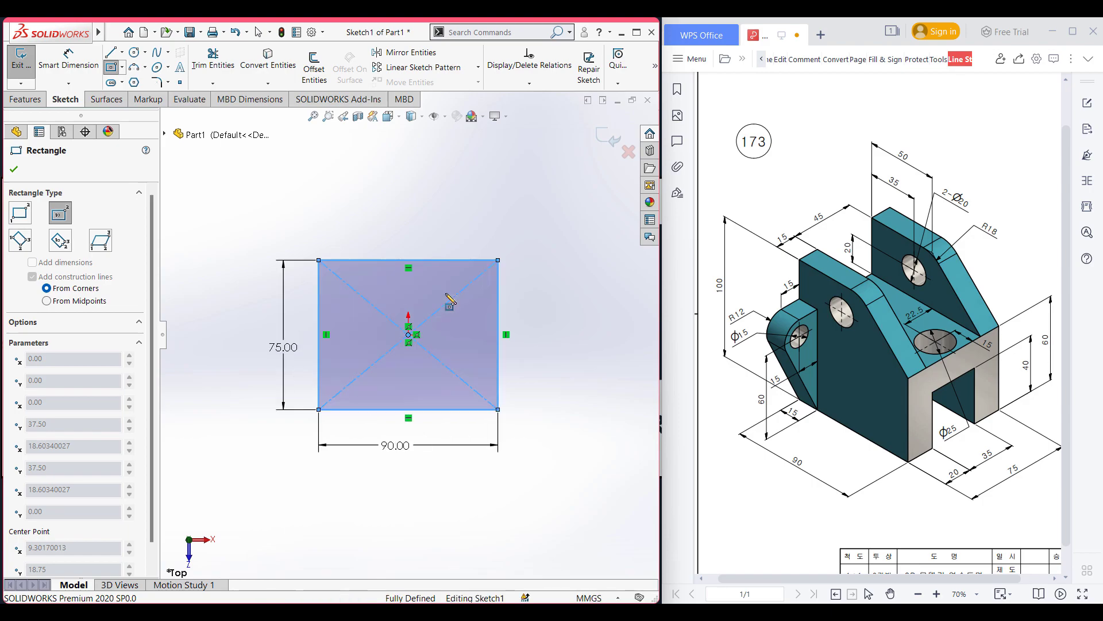
- Extrude the rectangle into a solid at the default 10 mm depth
{"action": "key", "text": "ctrl+7"}
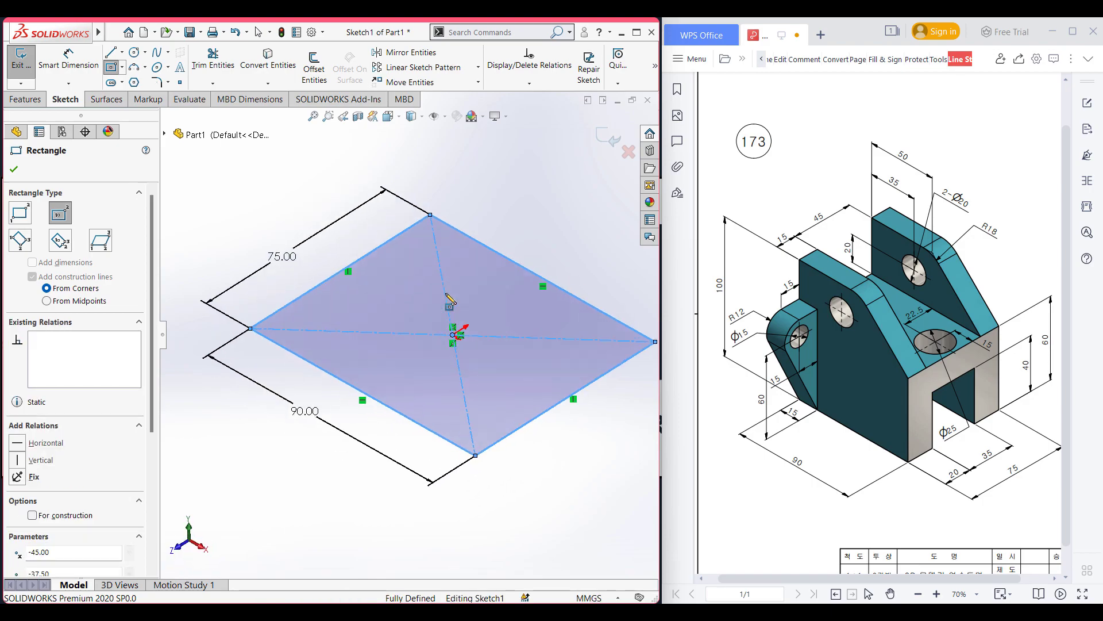
{"action": "left_click", "coordinate": [25, 99]}
{"action": "left_click", "coordinate": [27, 66]}
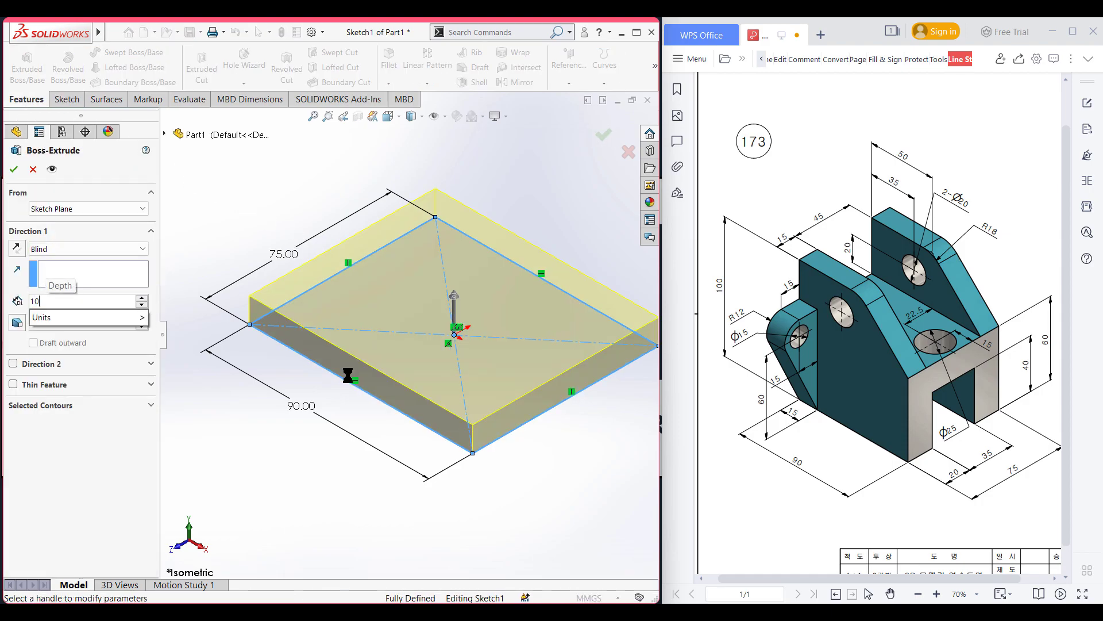
{"action": "key", "text": "Return"}
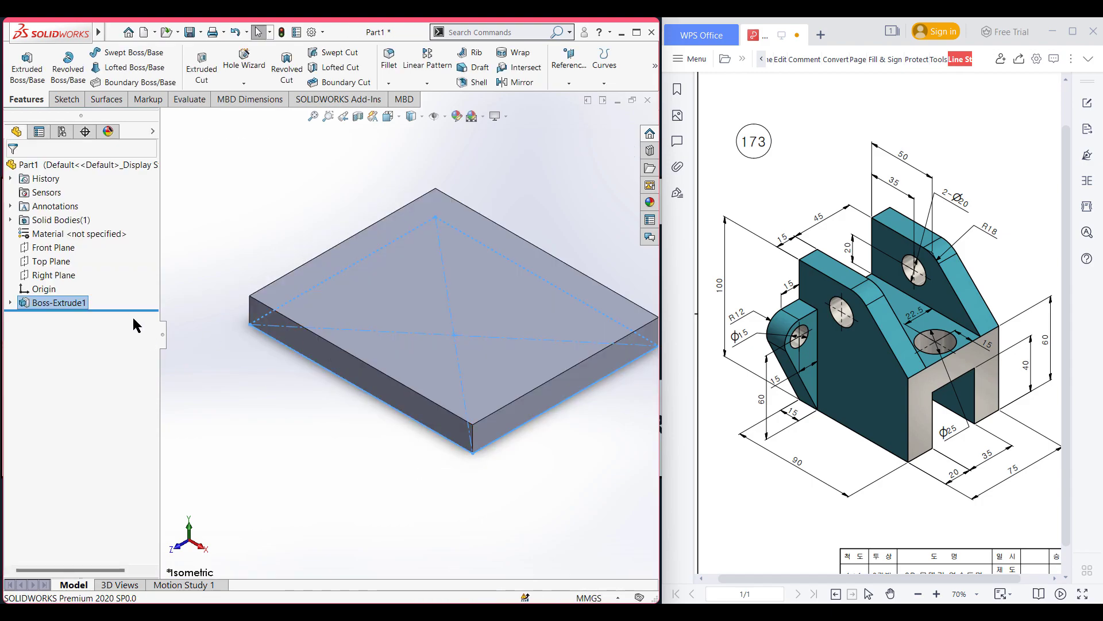
- Edit Boss-Extrude1 to a depth of 100 mm
{"action": "right_click", "coordinate": [66, 307]}
{"action": "left_click", "coordinate": [80, 274]}
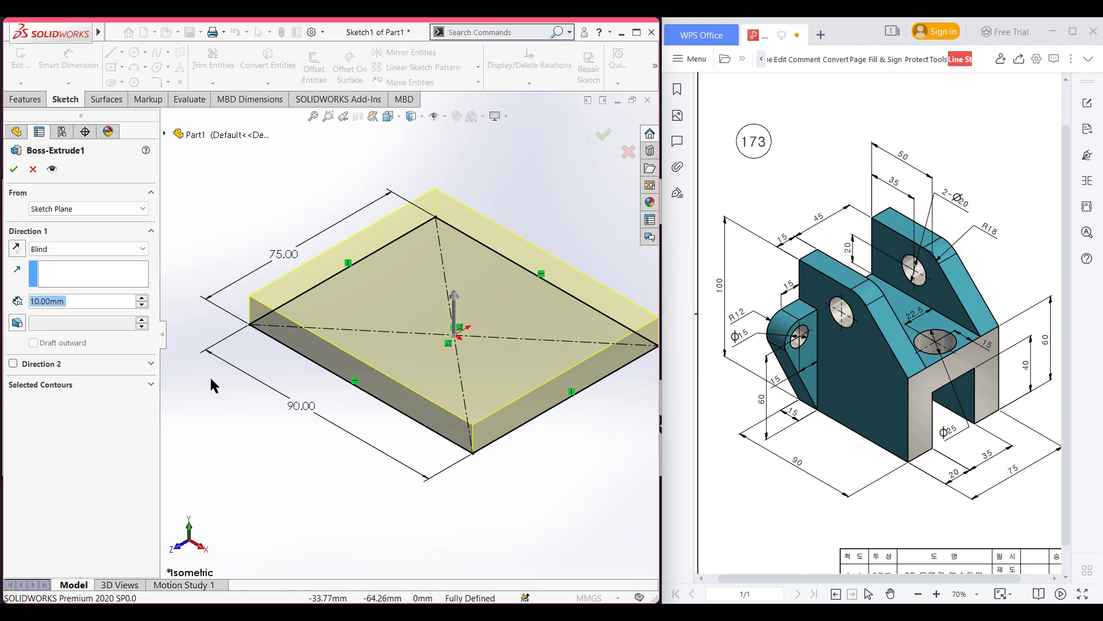
{"action": "type", "text": "100"}
{"action": "key", "text": "Return"}
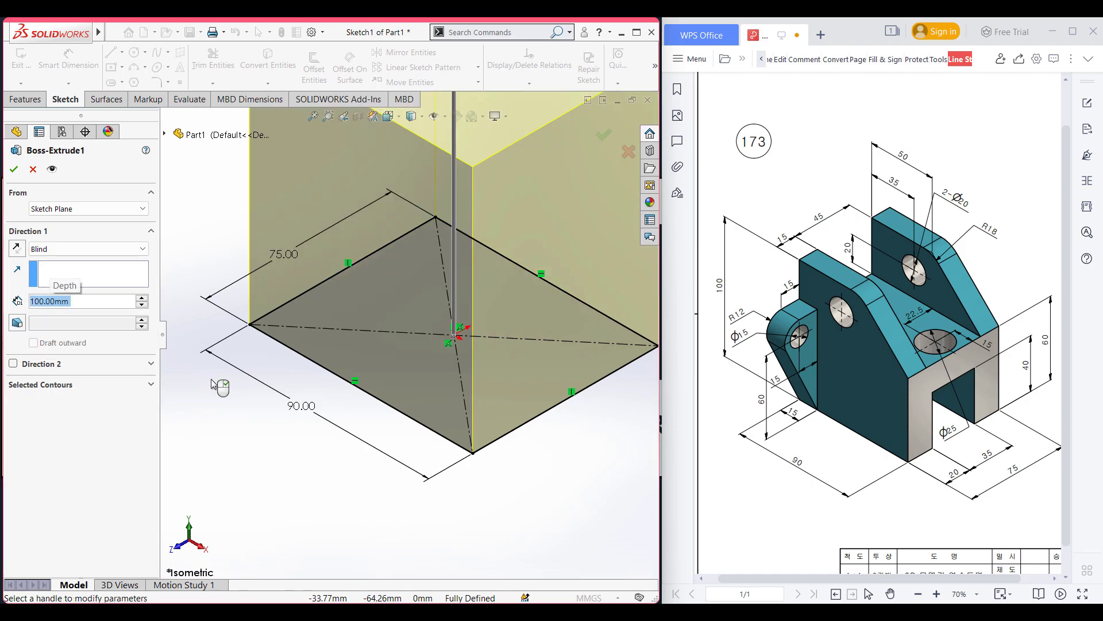
{"action": "left_click", "coordinate": [15, 169]}
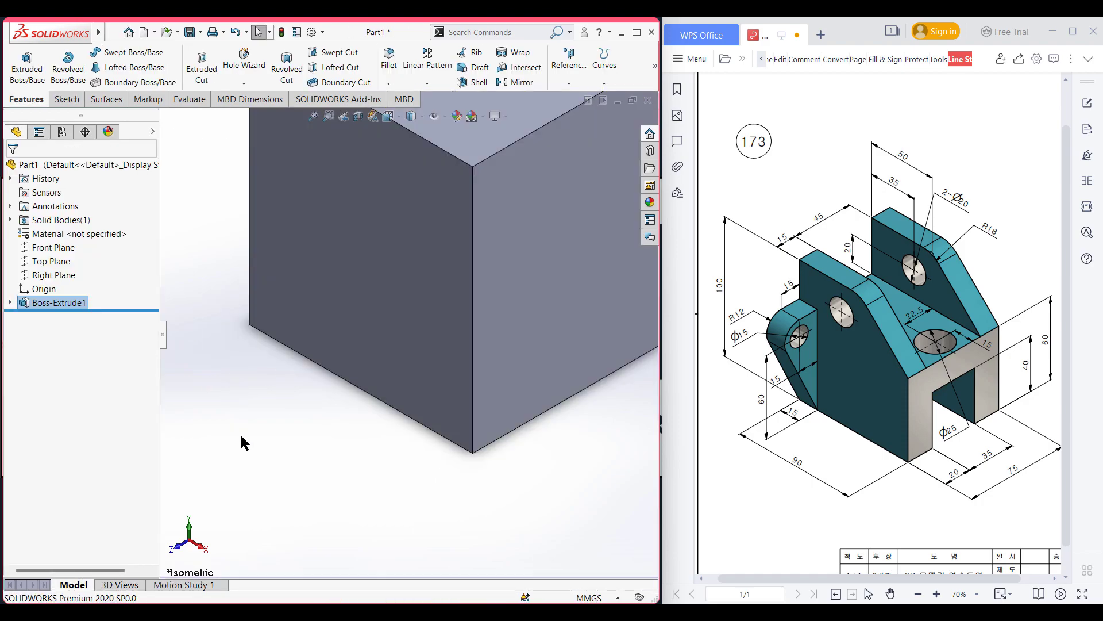
{"action": "key", "text": "f"}
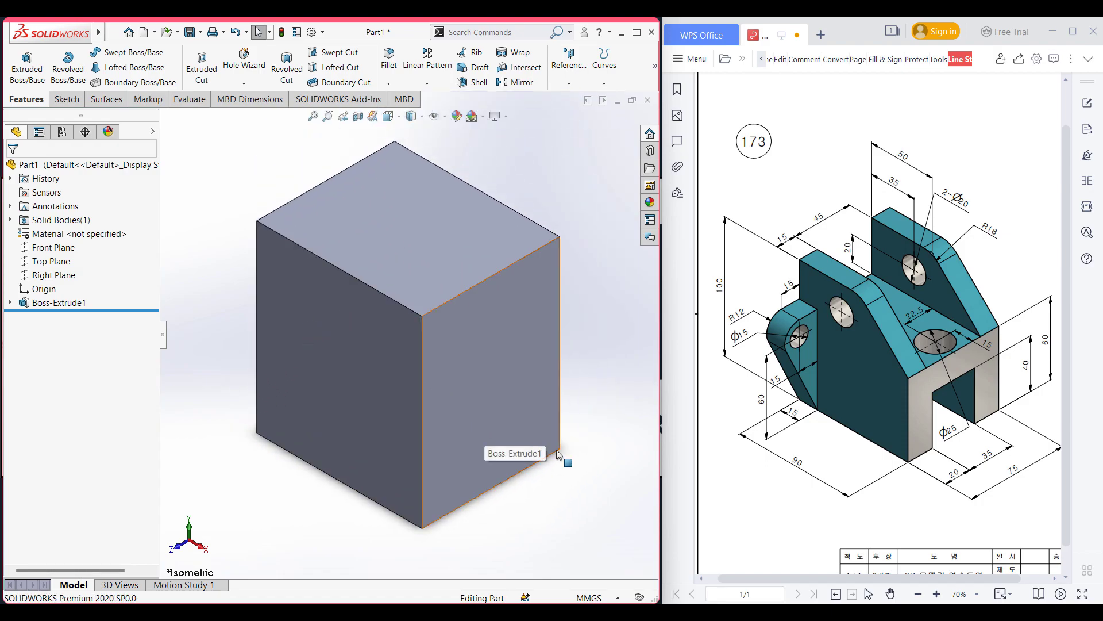
- Start a sketch on the block's right face and draw a 40 mm centerline up from the origin
{"action": "left_click", "coordinate": [495, 435]}
{"action": "right_click", "coordinate": [498, 443]}
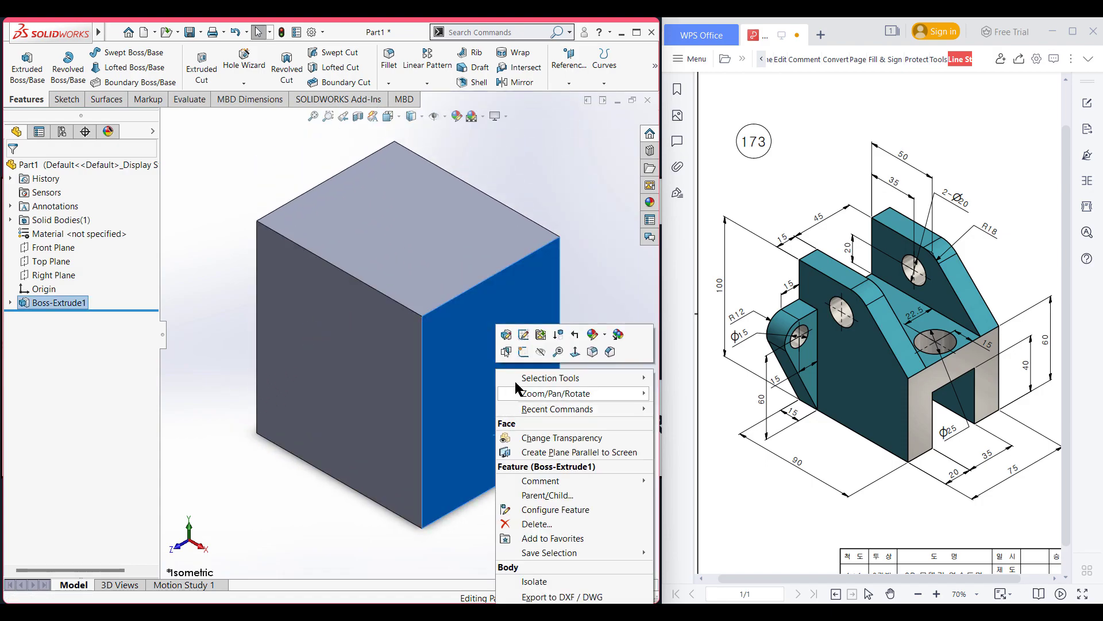
{"action": "left_click", "coordinate": [524, 352]}
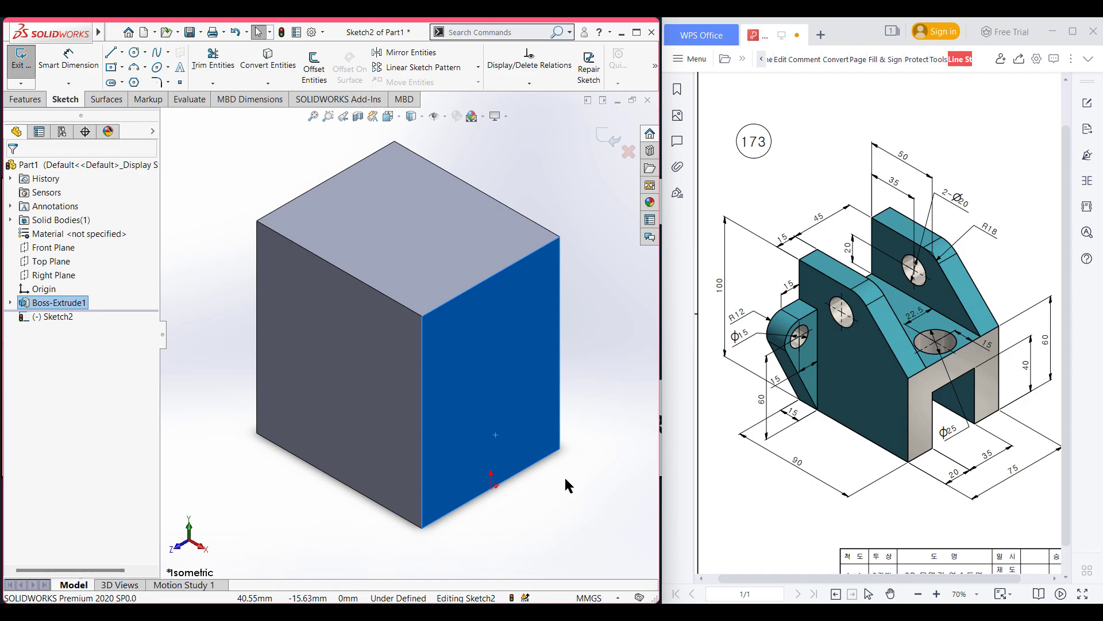
{"action": "key", "text": "ctrl+8"}
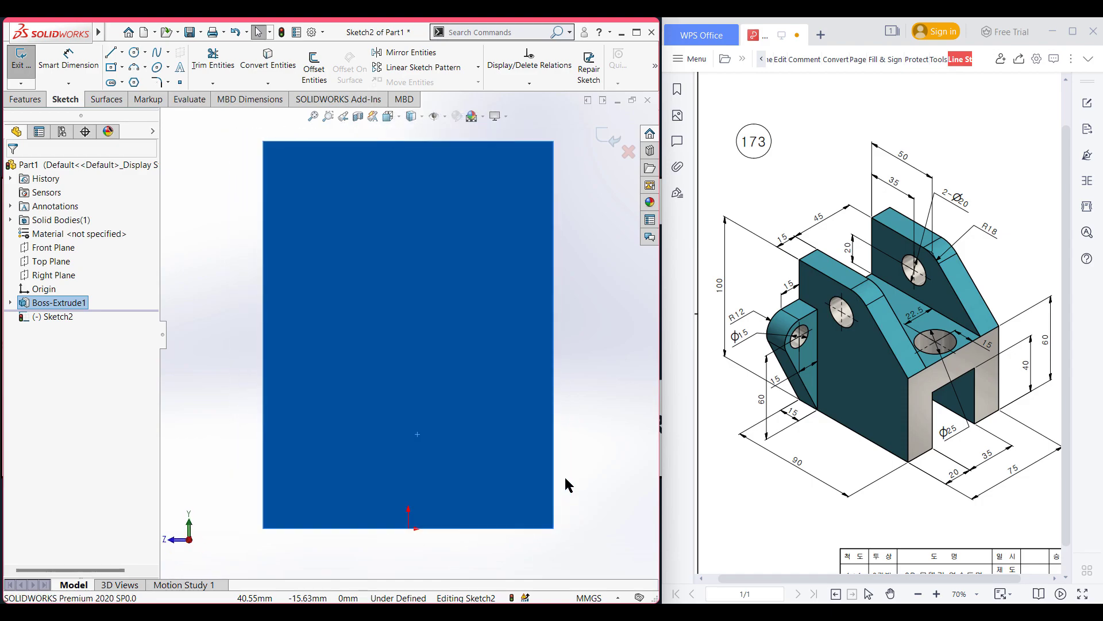
{"action": "left_click", "coordinate": [602, 398]}
{"action": "left_click", "coordinate": [122, 52]}
{"action": "left_click", "coordinate": [136, 83]}
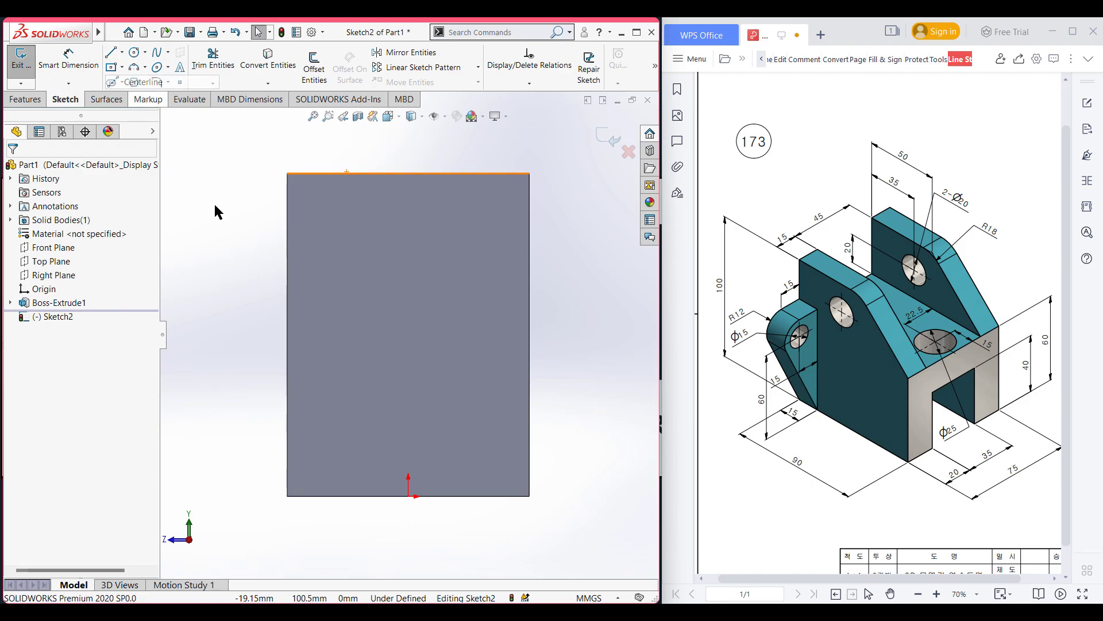
{"action": "left_click", "coordinate": [408, 494]}
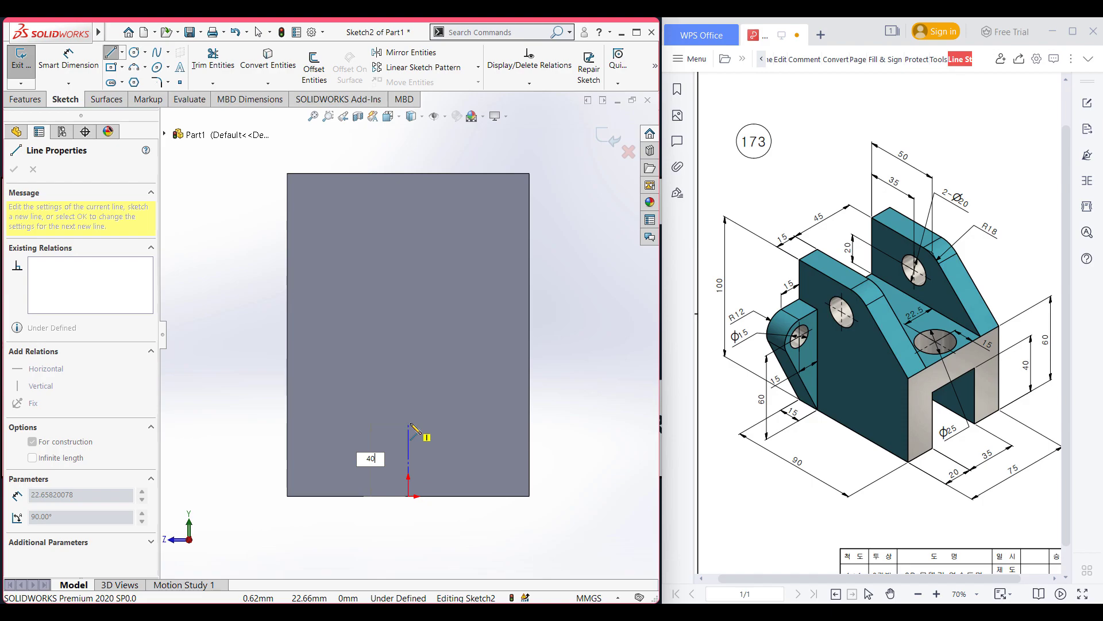
{"action": "key", "text": "Return"}
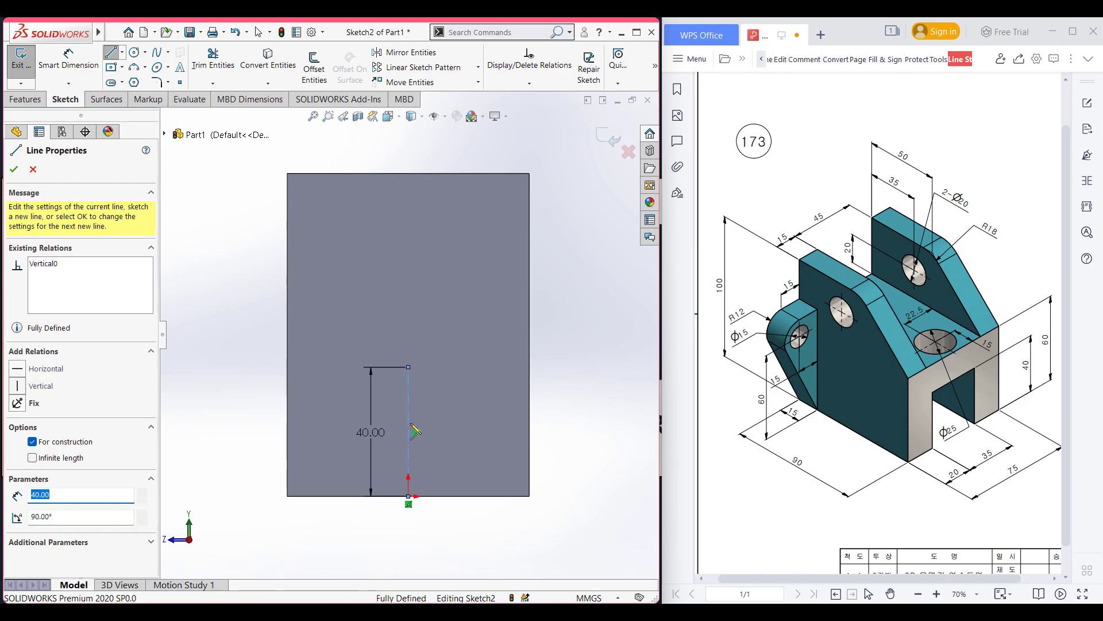
{"action": "key", "text": "Escape"}
- Offset the centerline 35/2 bi-directionally with line end caps, forming a 35 × 40 rectangle
{"action": "left_click", "coordinate": [313, 66]}
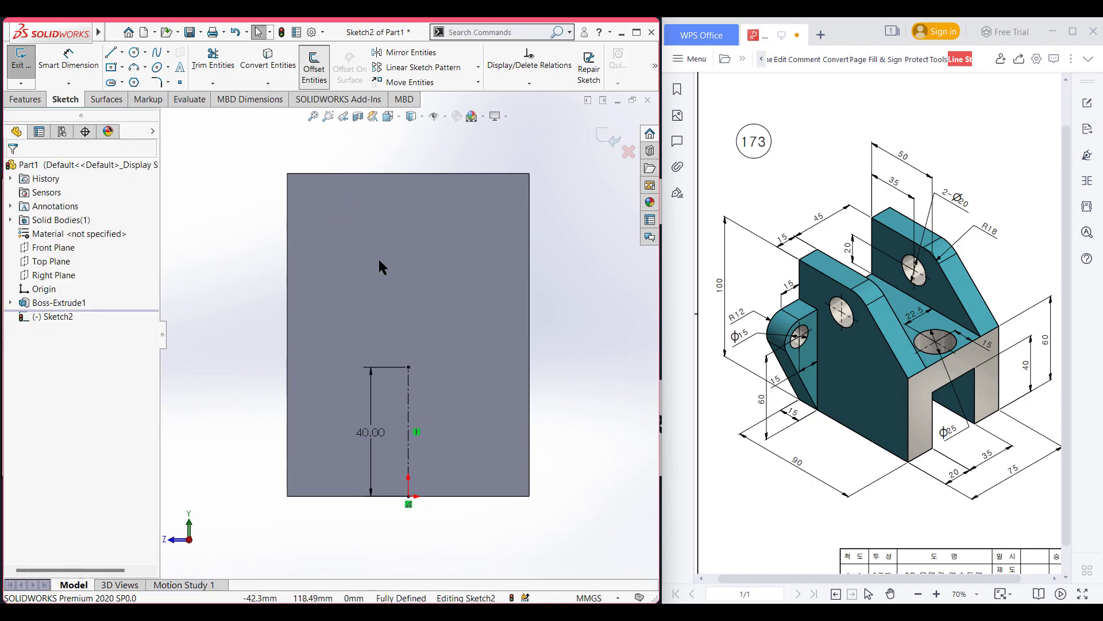
{"action": "left_click", "coordinate": [410, 384]}
{"action": "type", "text": "35"}
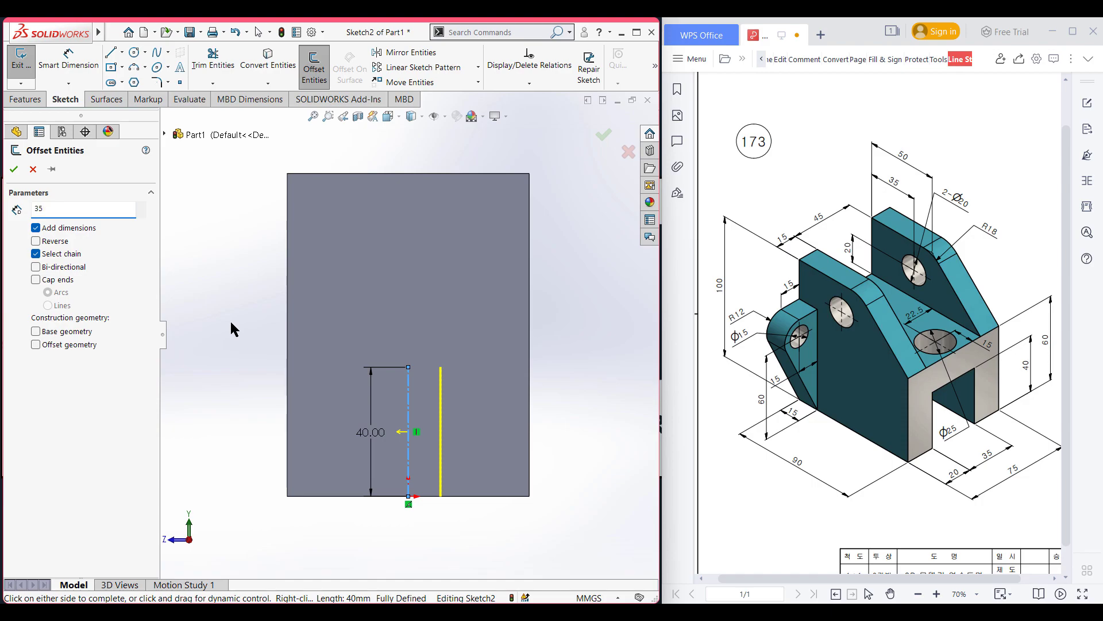
{"action": "type", "text": "/2"}
{"action": "key", "text": "Return"}
{"action": "left_click", "coordinate": [36, 266]}
{"action": "left_click", "coordinate": [36, 279]}
{"action": "left_click", "coordinate": [48, 306]}
{"action": "left_click", "coordinate": [14, 169]}
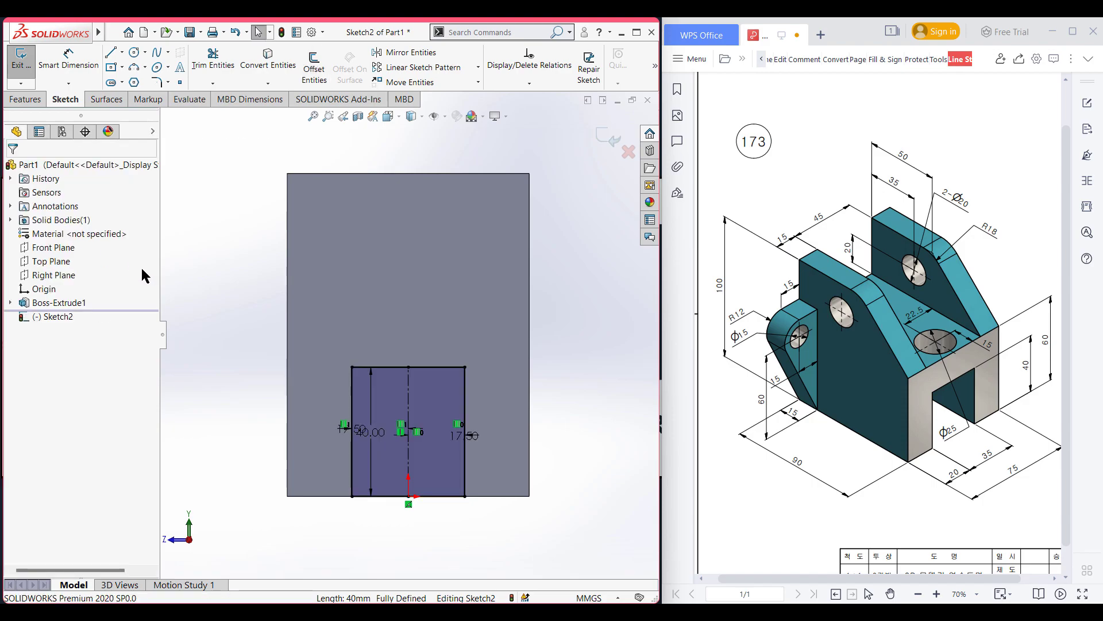
- Draw a 40 mm centerline down from the top edge midpoint
{"action": "left_click", "coordinate": [122, 53]}
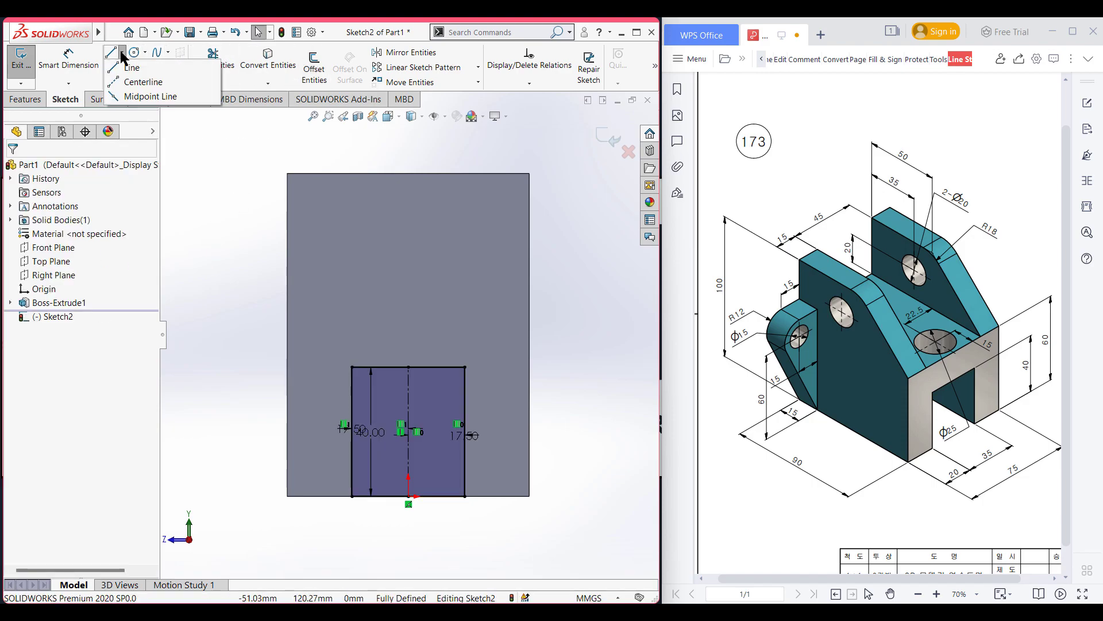
{"action": "left_click", "coordinate": [134, 82]}
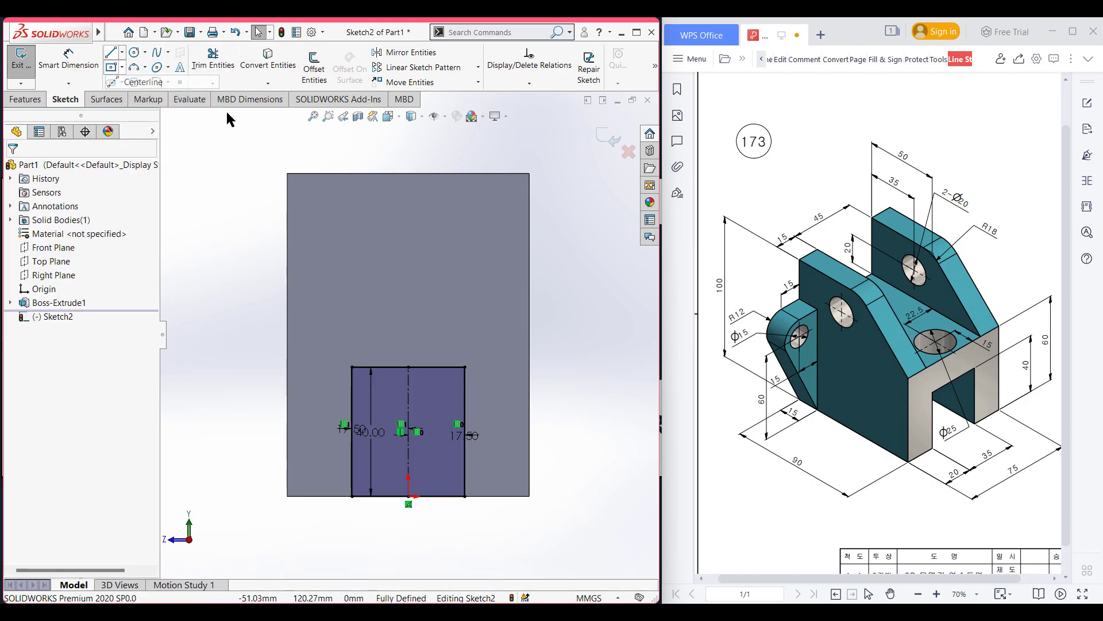
{"action": "left_click", "coordinate": [408, 173]}
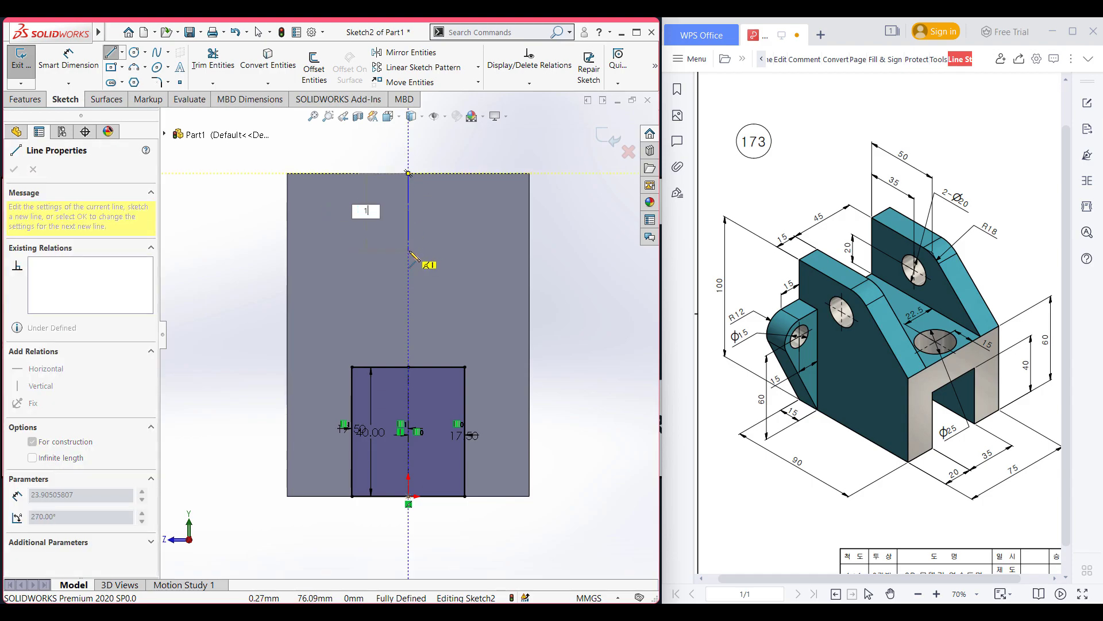
{"action": "type", "text": "40"}
{"action": "key", "text": "Return"}
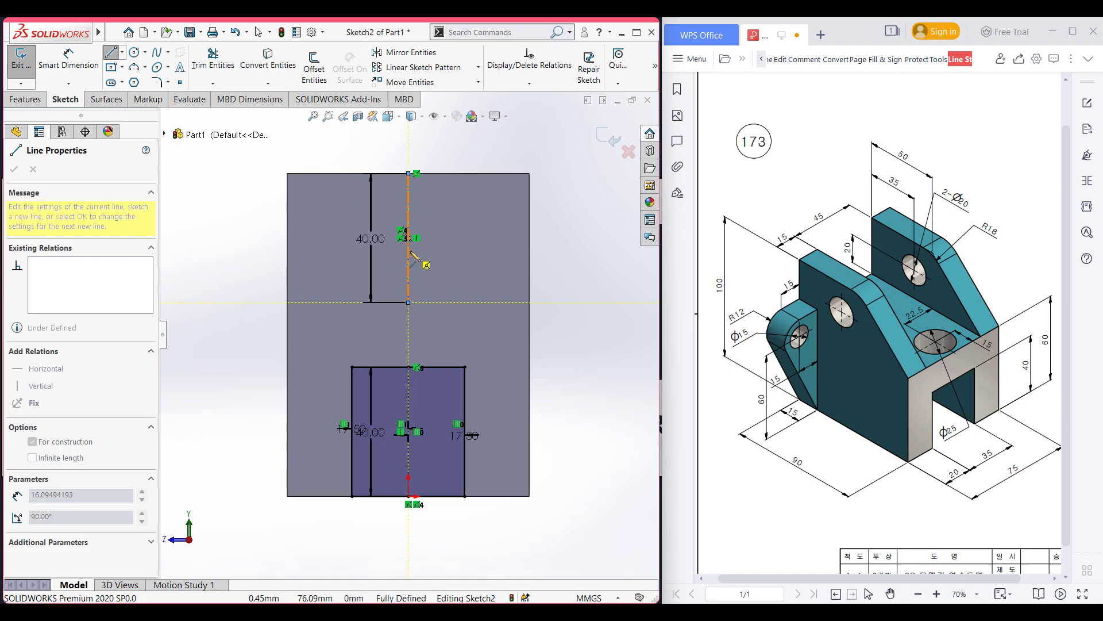
{"action": "key", "text": "Escape"}
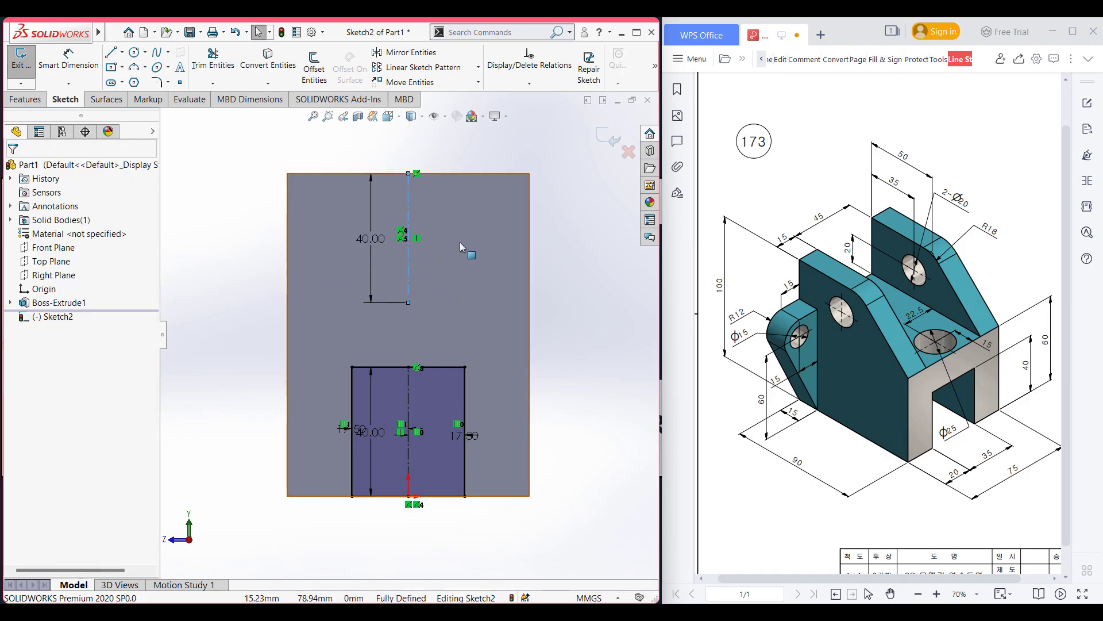
- Offset the new centerline 45/2 both ways into a capped 45 × 40 rectangle
{"action": "left_click", "coordinate": [319, 64]}
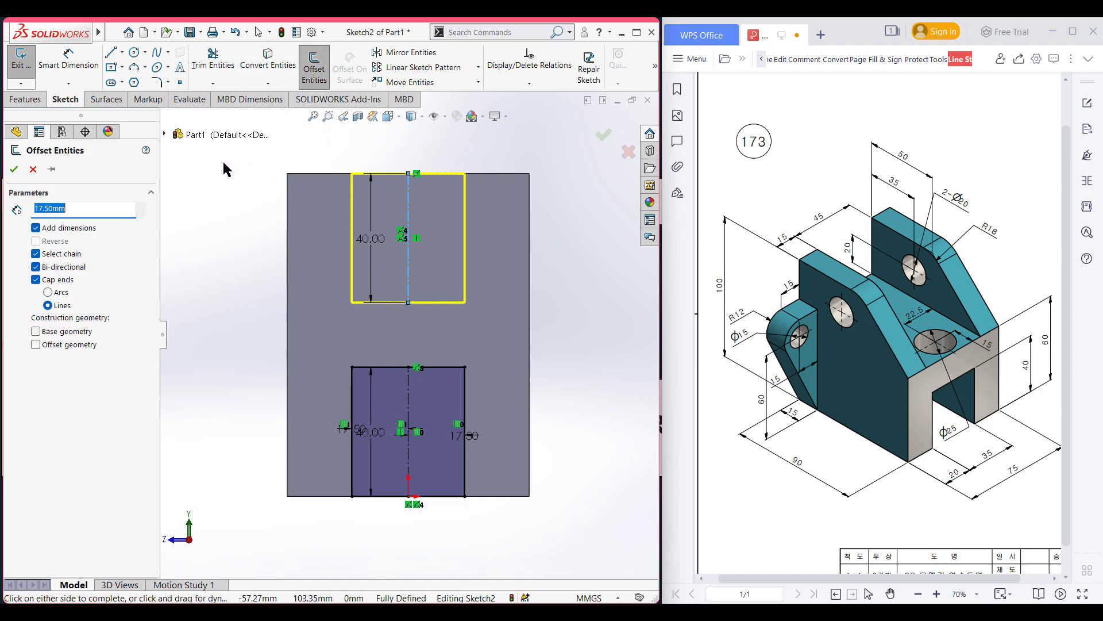
{"action": "type", "text": "45/2"}
{"action": "key", "text": "Return"}
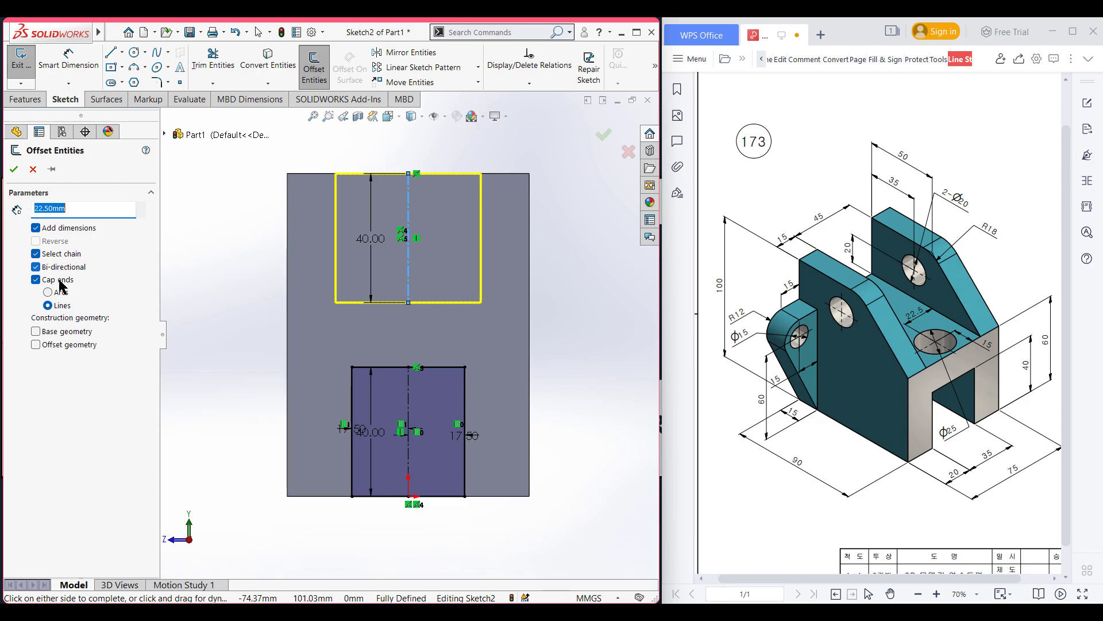
{"action": "left_click", "coordinate": [14, 169]}
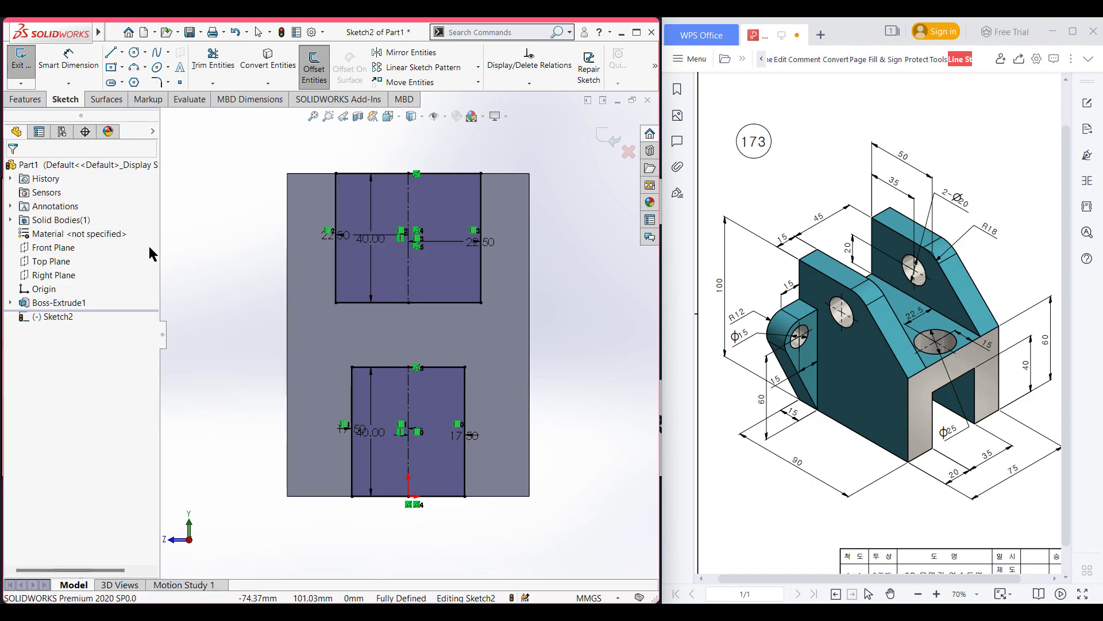
{"action": "key", "text": "ctrl+7"}
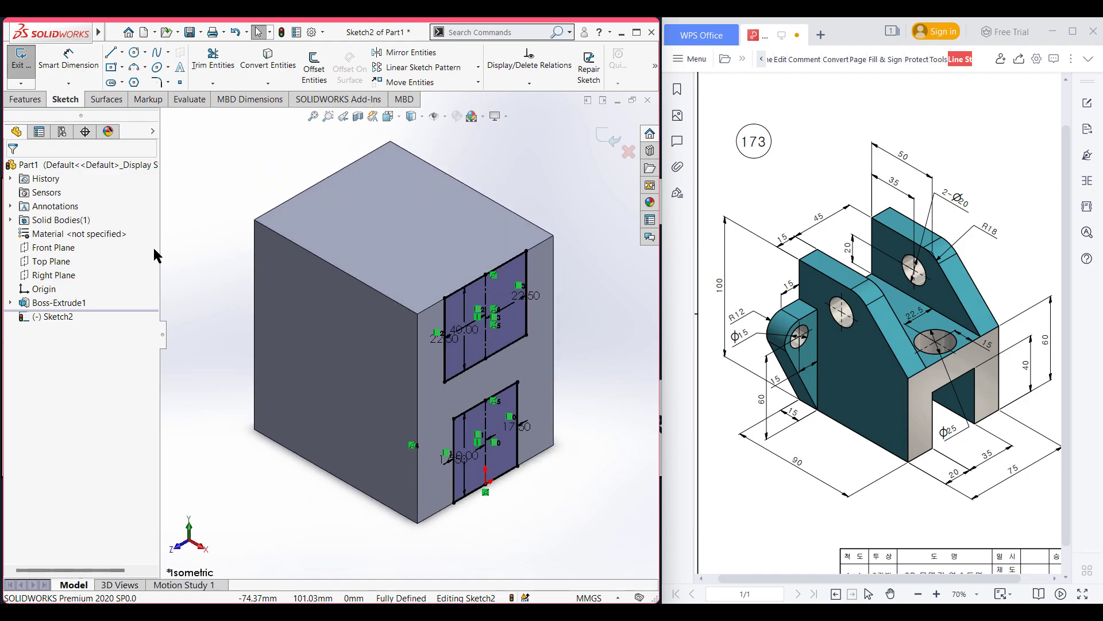
- Extrude-cut both rectangles with Through All - Both directions
{"action": "left_click", "coordinate": [18, 101]}
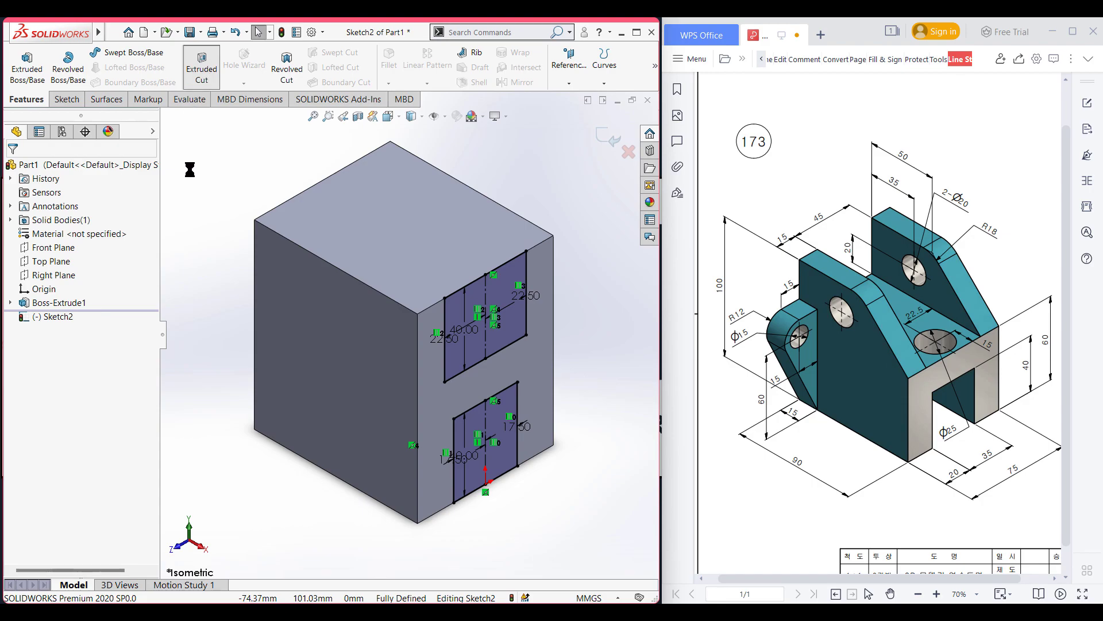
{"action": "left_click", "coordinate": [101, 247]}
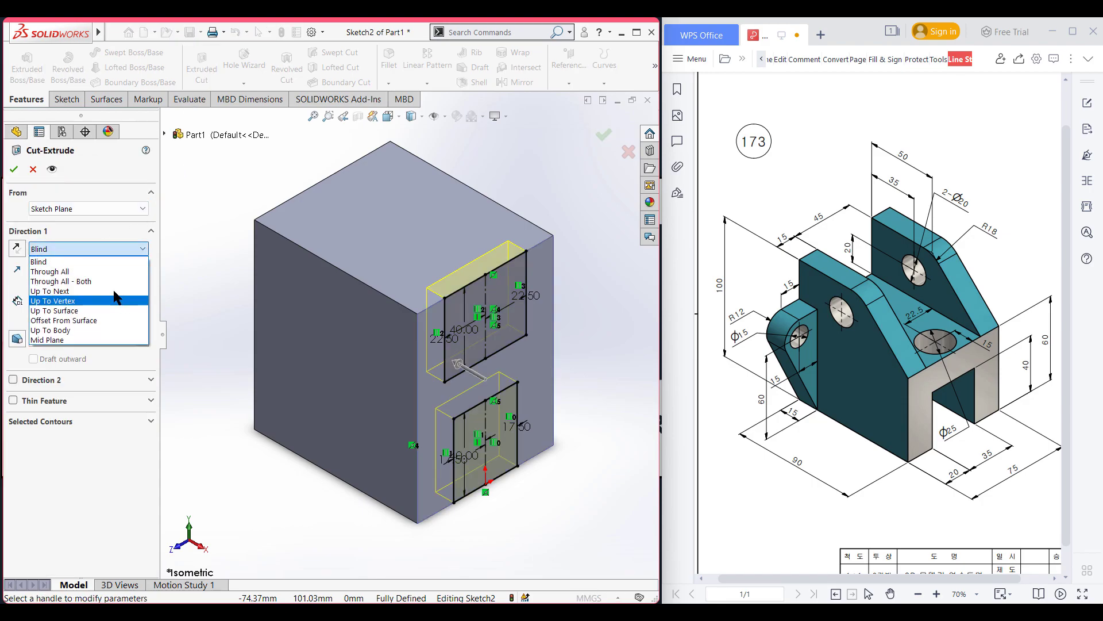
{"action": "left_click", "coordinate": [108, 282]}
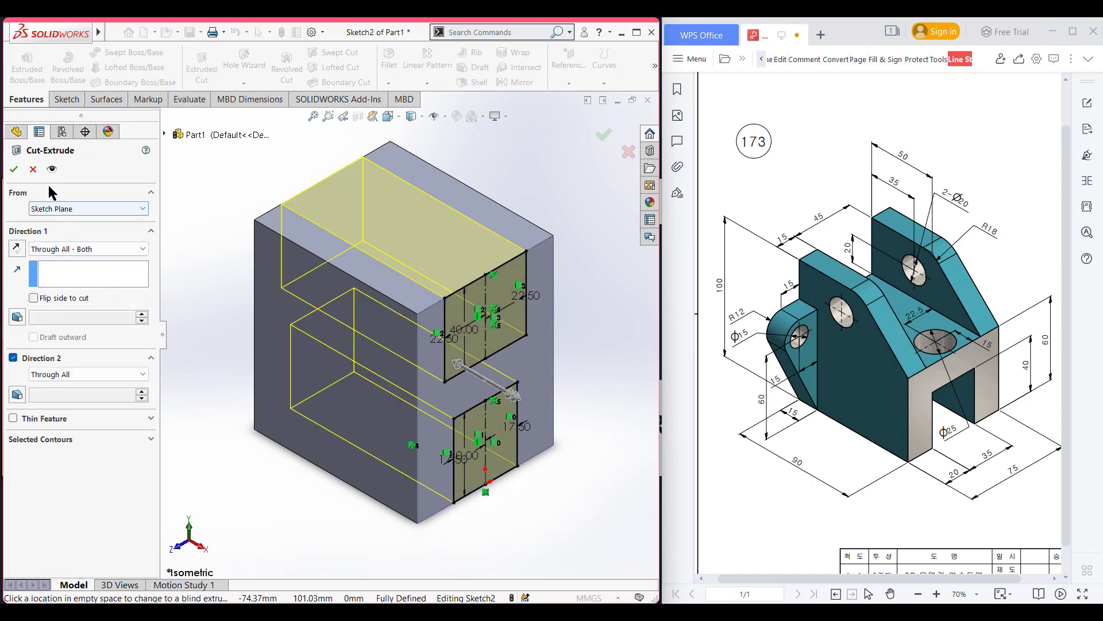
{"action": "left_click", "coordinate": [14, 169]}
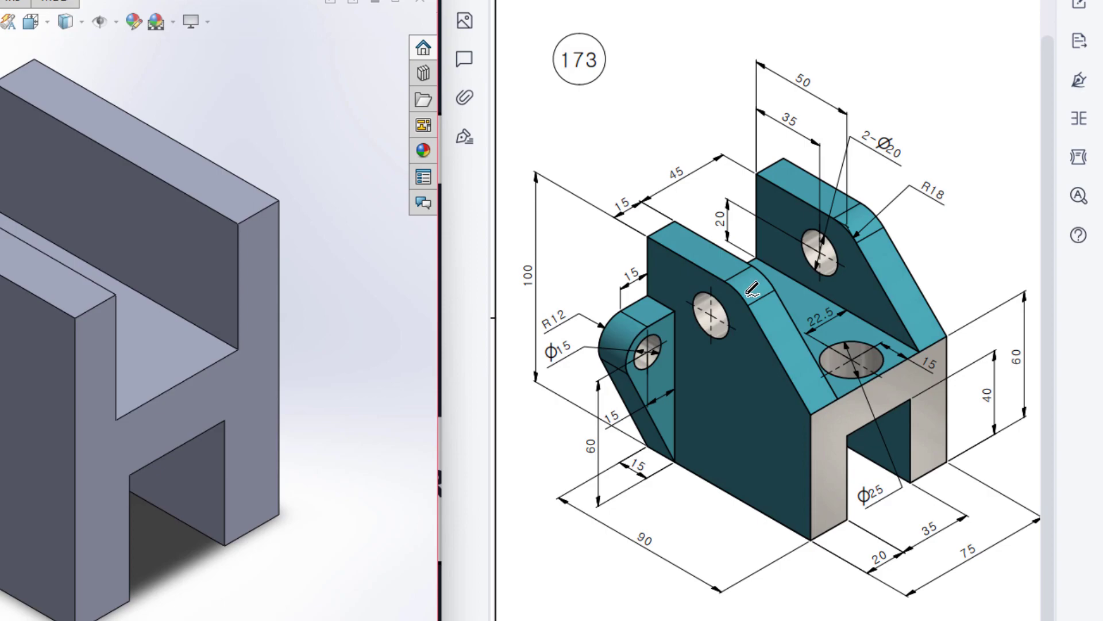
- Trace the two sloped rib edges in red and circle the 50, 60 and R18 dimensions
{"action": "left_click_drag", "start_coordinate": [741, 294], "coordinate": [812, 423]}
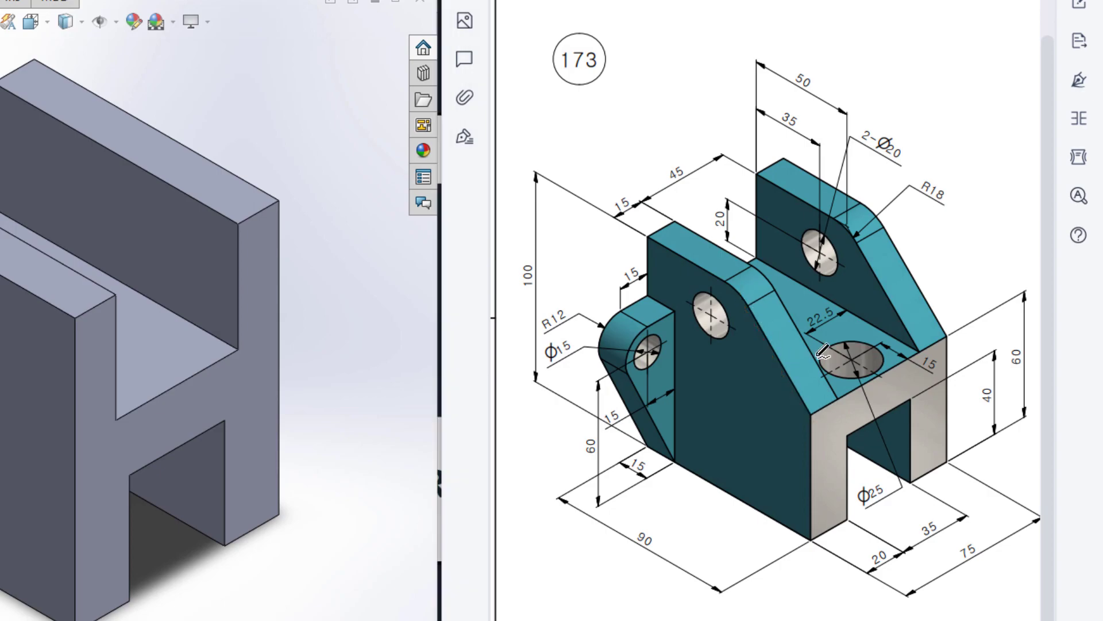
{"action": "left_click_drag", "start_coordinate": [847, 226], "coordinate": [918, 344]}
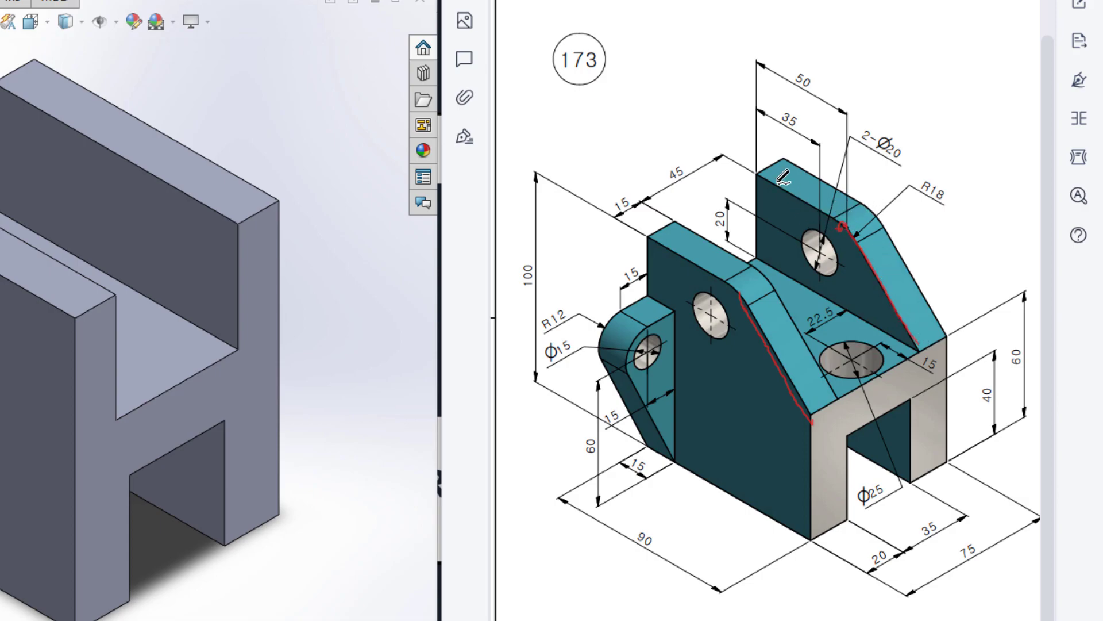
{"action": "left_click_drag", "start_coordinate": [751, 173], "coordinate": [759, 175]}
{"action": "mouse_move", "coordinate": [811, 74]}
{"action": "left_mouse_down"}
{"action": "mouse_move", "coordinate": [799, 91]}
{"action": "mouse_move", "coordinate": [808, 64]}
{"action": "left_mouse_up"}
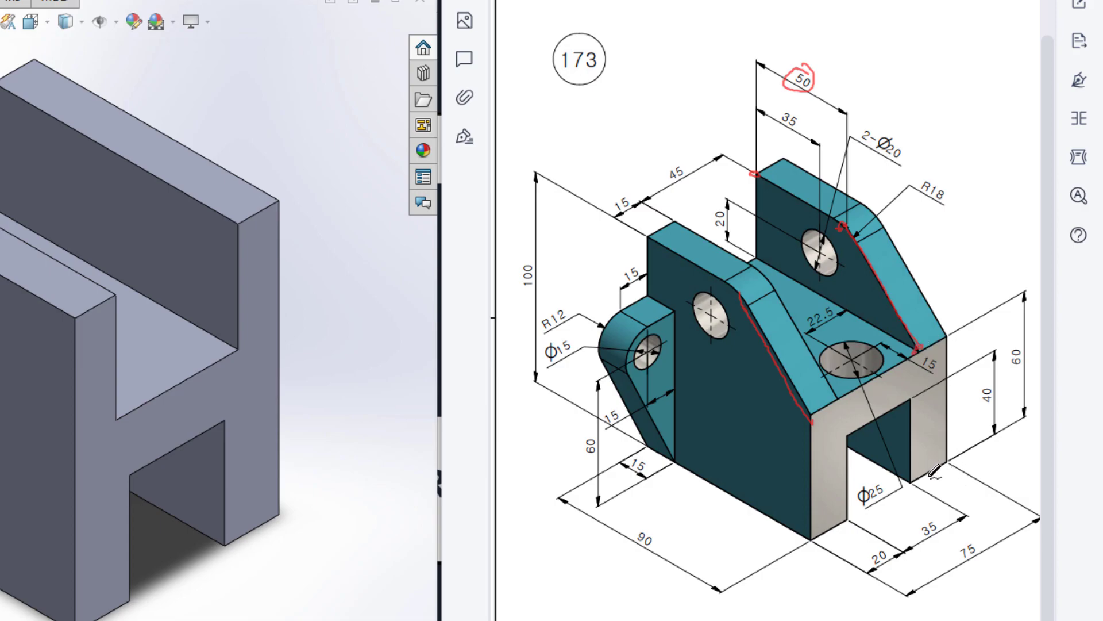
{"action": "mouse_move", "coordinate": [1016, 343]}
{"action": "left_mouse_down"}
{"action": "mouse_move", "coordinate": [1012, 373]}
{"action": "mouse_move", "coordinate": [1032, 371]}
{"action": "left_mouse_up"}
{"action": "mouse_move", "coordinate": [851, 219]}
{"action": "left_mouse_down"}
{"action": "mouse_move", "coordinate": [945, 289]}
{"action": "mouse_move", "coordinate": [919, 345]}
{"action": "left_mouse_up"}
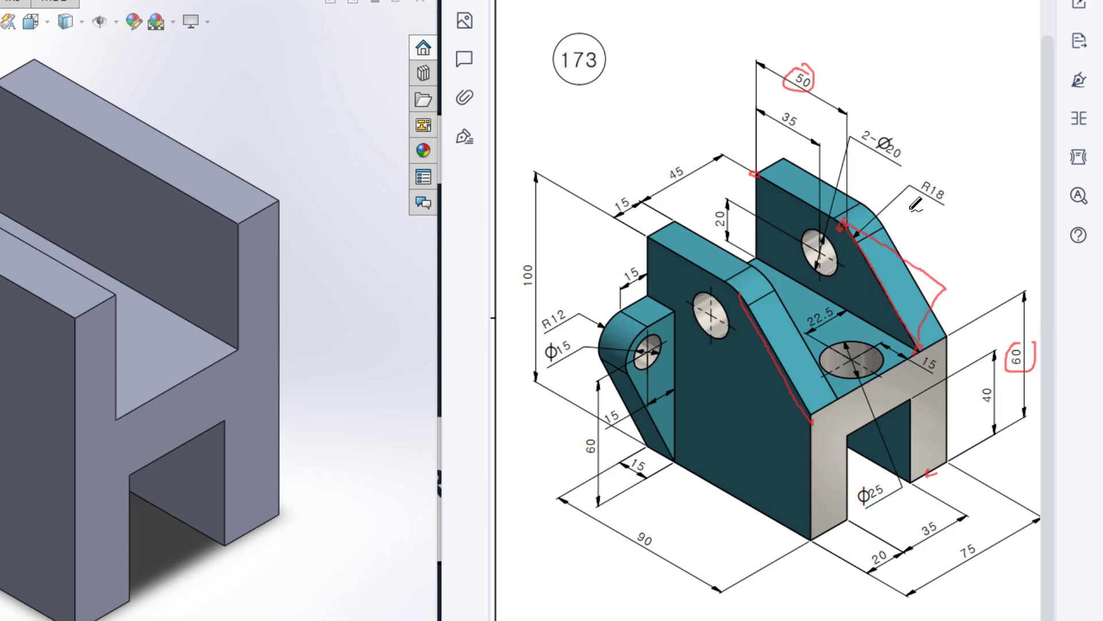
{"action": "mouse_move", "coordinate": [946, 177]}
{"action": "left_mouse_down"}
{"action": "mouse_move", "coordinate": [906, 173]}
{"action": "mouse_move", "coordinate": [903, 200]}
{"action": "mouse_move", "coordinate": [945, 211]}
{"action": "mouse_move", "coordinate": [936, 169]}
{"action": "left_mouse_up"}
{"action": "left_click_drag", "start_coordinate": [852, 207], "coordinate": [885, 240]}
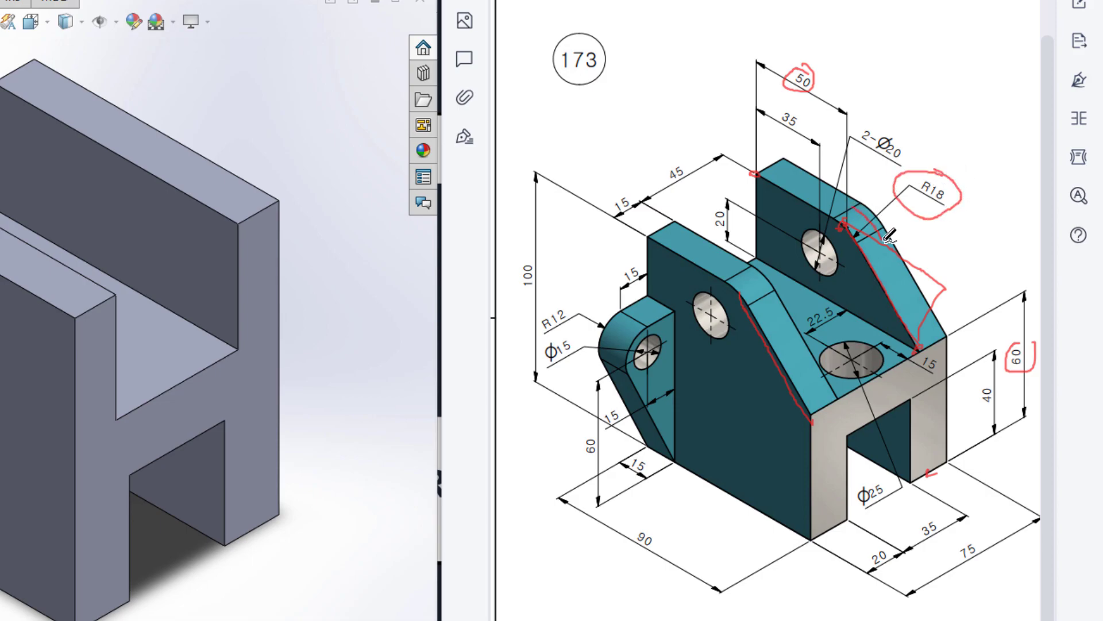
- Trace the fillet edge and circle the Ø25, 15, 22.5, 2-Ø20 callouts and both Ø20 holes in red
{"action": "left_click_drag", "start_coordinate": [742, 276], "coordinate": [767, 297]}
{"action": "mouse_move", "coordinate": [881, 359]}
{"action": "left_mouse_down"}
{"action": "mouse_move", "coordinate": [839, 339]}
{"action": "mouse_move", "coordinate": [821, 357]}
{"action": "mouse_move", "coordinate": [844, 378]}
{"action": "mouse_move", "coordinate": [870, 378]}
{"action": "mouse_move", "coordinate": [884, 358]}
{"action": "left_mouse_up"}
{"action": "mouse_move", "coordinate": [886, 470]}
{"action": "left_mouse_down"}
{"action": "mouse_move", "coordinate": [859, 497]}
{"action": "mouse_move", "coordinate": [865, 509]}
{"action": "mouse_move", "coordinate": [888, 473]}
{"action": "left_mouse_up"}
{"action": "mouse_move", "coordinate": [939, 346]}
{"action": "left_mouse_down"}
{"action": "mouse_move", "coordinate": [919, 372]}
{"action": "mouse_move", "coordinate": [942, 375]}
{"action": "mouse_move", "coordinate": [939, 348]}
{"action": "left_mouse_up"}
{"action": "mouse_move", "coordinate": [843, 302]}
{"action": "left_mouse_down"}
{"action": "mouse_move", "coordinate": [798, 313]}
{"action": "mouse_move", "coordinate": [807, 331]}
{"action": "mouse_move", "coordinate": [851, 317]}
{"action": "left_mouse_up"}
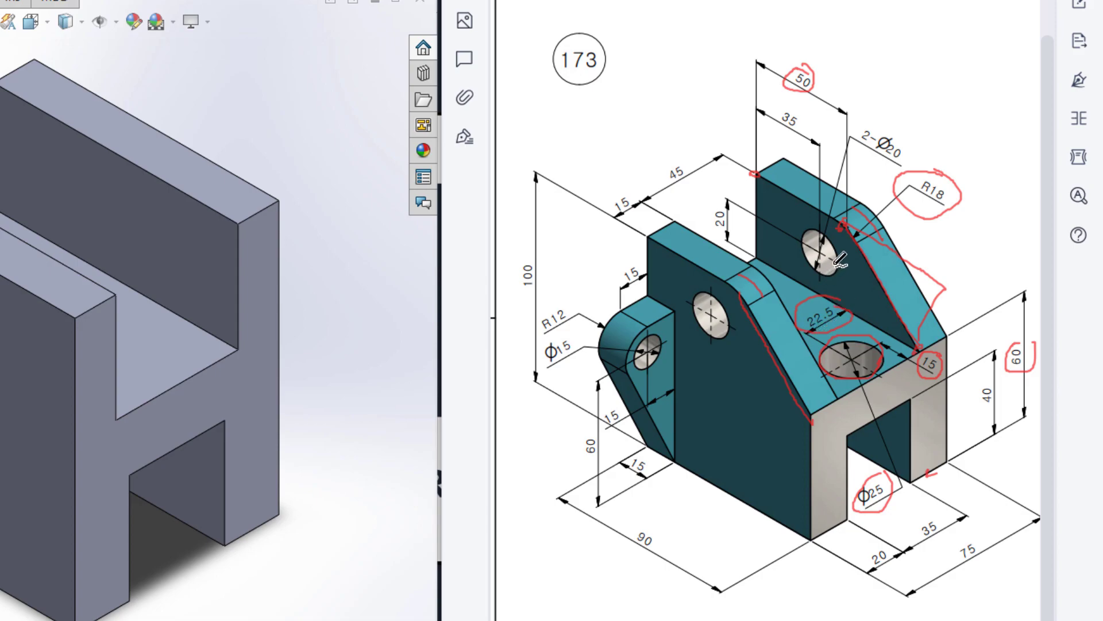
{"action": "mouse_move", "coordinate": [837, 265]}
{"action": "left_mouse_down"}
{"action": "mouse_move", "coordinate": [828, 240]}
{"action": "mouse_move", "coordinate": [800, 245]}
{"action": "mouse_move", "coordinate": [807, 278]}
{"action": "mouse_move", "coordinate": [842, 258]}
{"action": "mouse_move", "coordinate": [818, 292]}
{"action": "left_mouse_up"}
{"action": "mouse_move", "coordinate": [899, 120]}
{"action": "left_mouse_down"}
{"action": "mouse_move", "coordinate": [875, 151]}
{"action": "mouse_move", "coordinate": [914, 121]}
{"action": "mouse_move", "coordinate": [873, 138]}
{"action": "left_mouse_up"}
{"action": "mouse_move", "coordinate": [713, 286]}
{"action": "left_mouse_down"}
{"action": "mouse_move", "coordinate": [691, 307]}
{"action": "mouse_move", "coordinate": [712, 341]}
{"action": "mouse_move", "coordinate": [720, 295]}
{"action": "left_mouse_up"}
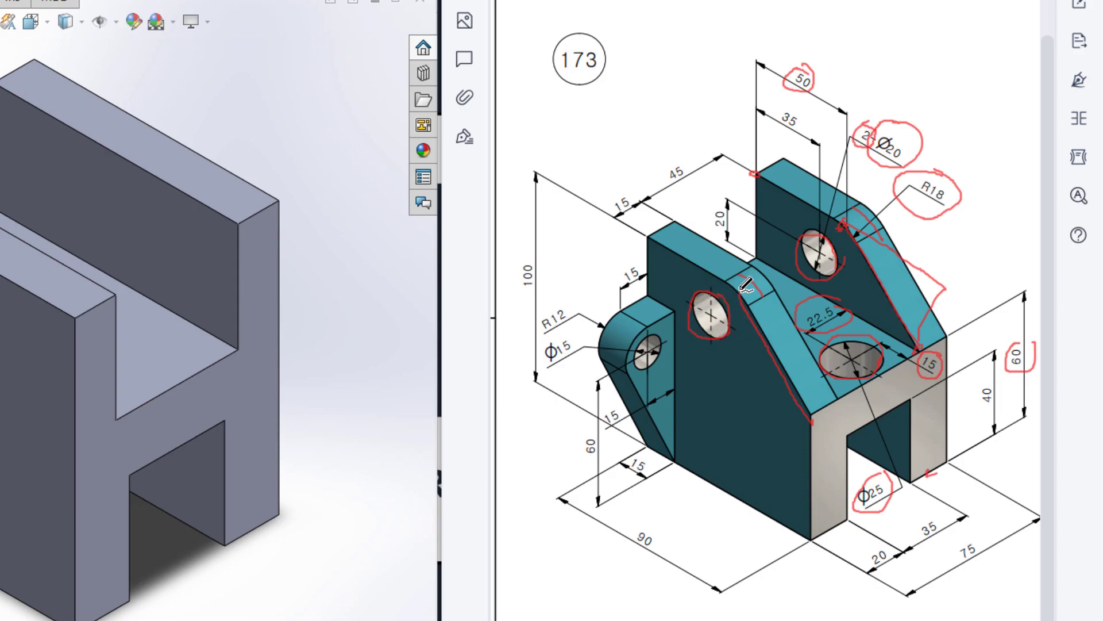